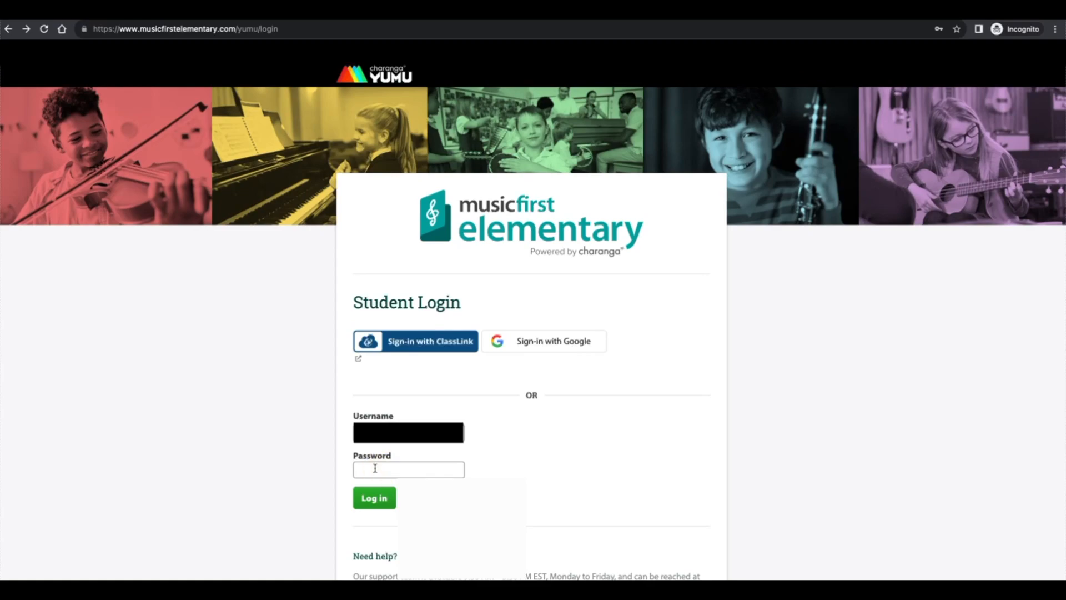
Log in on the MusicFirst Elementary Student Login page, entering the student account's password.
{"action": "type", "text": "****"}
{"action": "left_click", "coordinate": [372, 500]}
{"action": "left_click", "coordinate": [375, 468]}
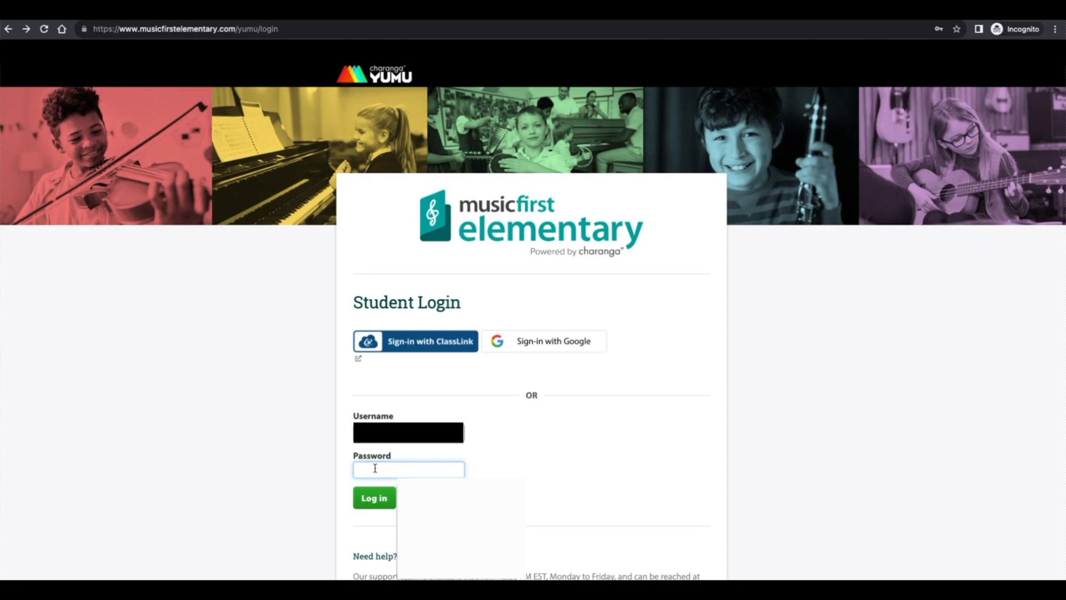
{"action": "type", "text": "****"}
{"action": "left_click", "coordinate": [372, 501]}
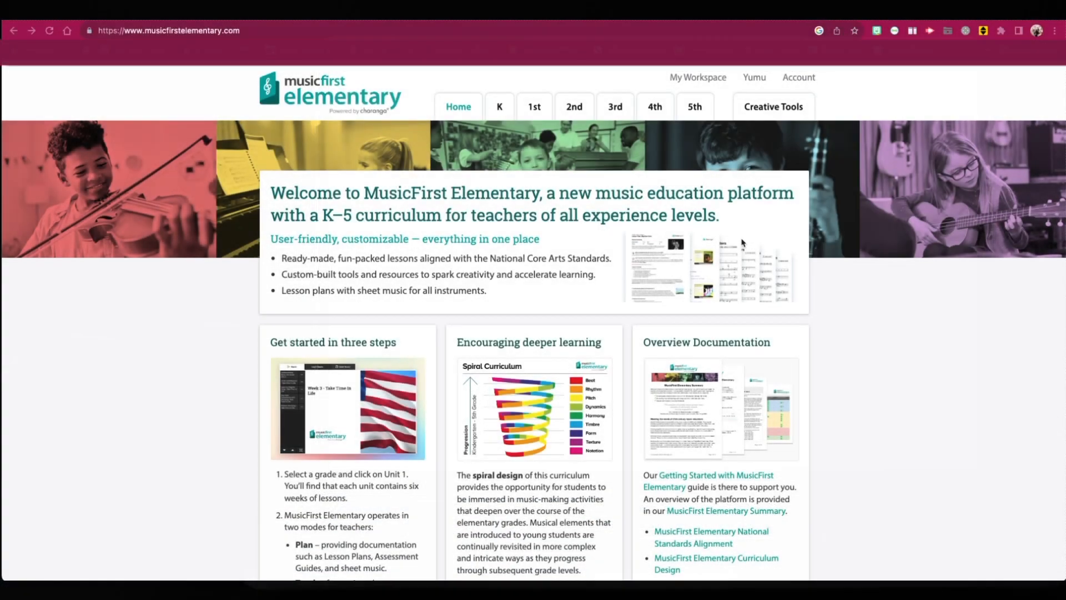
Open the "My Workspace, Setting Up Students, and Yumu" overview document and read through it.
{"action": "scroll", "coordinate": [740, 248], "scroll_direction": "down", "scroll_amount": 3}
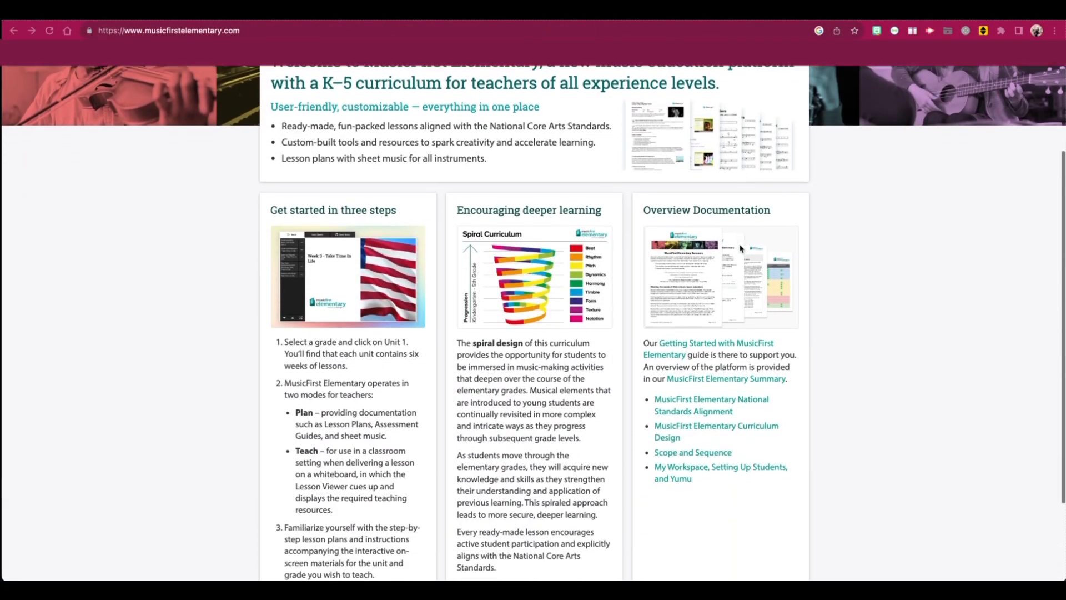
{"action": "scroll", "coordinate": [741, 248], "scroll_direction": "down", "scroll_amount": 1}
{"action": "left_click", "coordinate": [667, 428]}
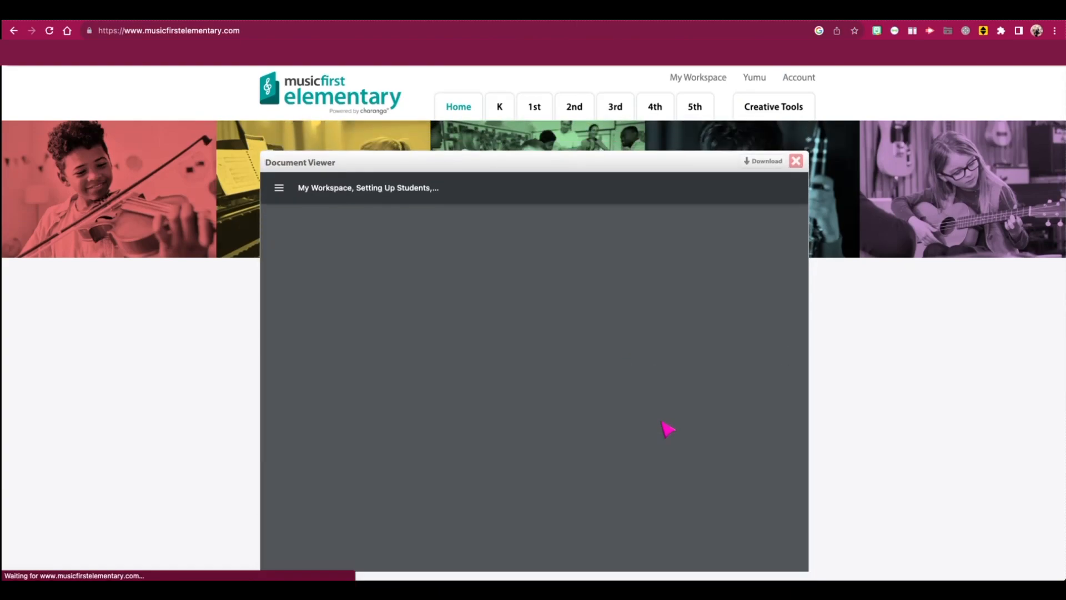
{"action": "scroll", "coordinate": [675, 426], "scroll_direction": "down", "scroll_amount": 4}
{"action": "scroll", "coordinate": [679, 427], "scroll_direction": "down", "scroll_amount": 9}
{"action": "scroll", "coordinate": [678, 426], "scroll_direction": "down", "scroll_amount": 9}
{"action": "scroll", "coordinate": [678, 427], "scroll_direction": "down", "scroll_amount": 2}
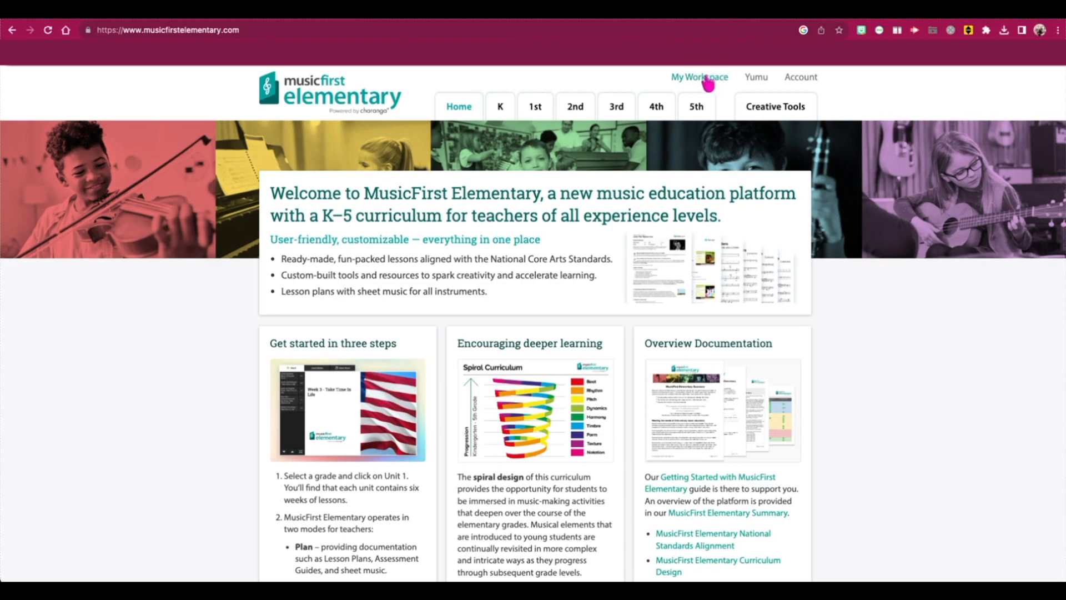
Create a new student group named "Test Group MFE 1" in My Student Groups with the grade set to 3rd Grade.
{"action": "left_click", "coordinate": [708, 81]}
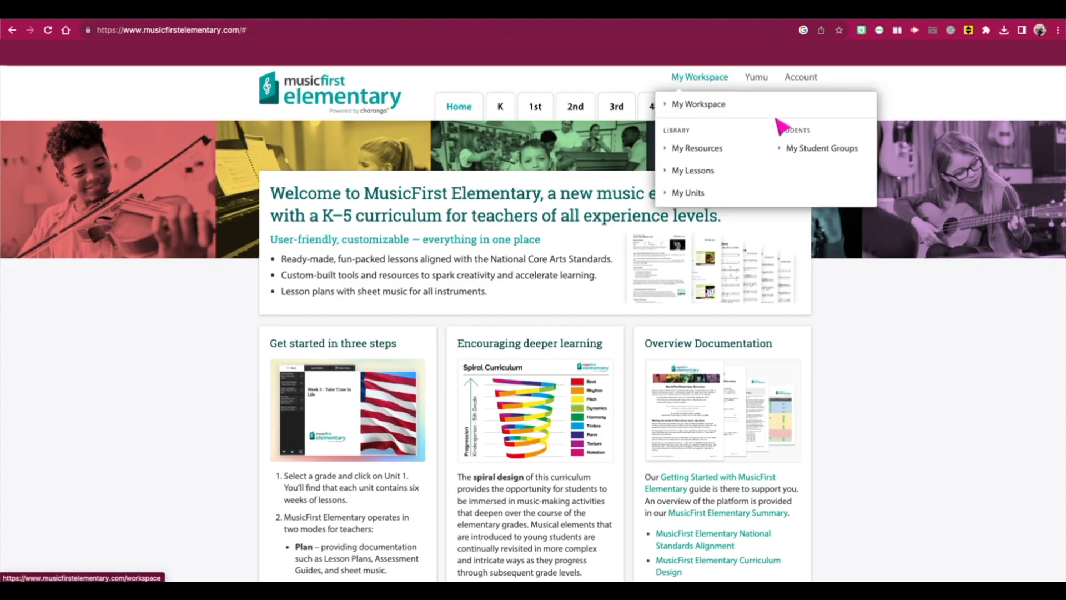
{"action": "left_click", "coordinate": [798, 155]}
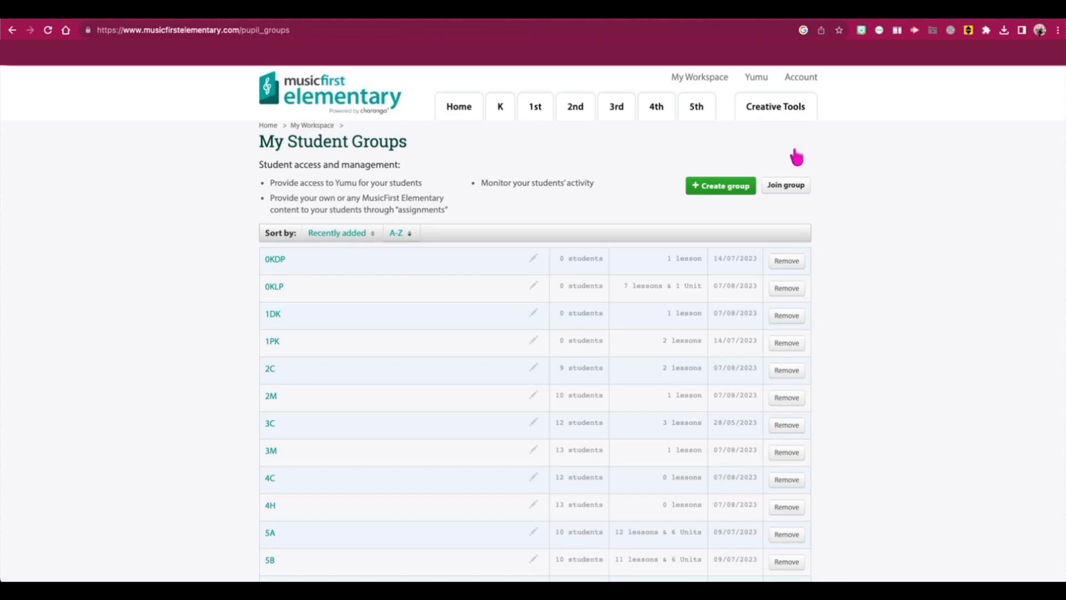
{"action": "left_click", "coordinate": [730, 187]}
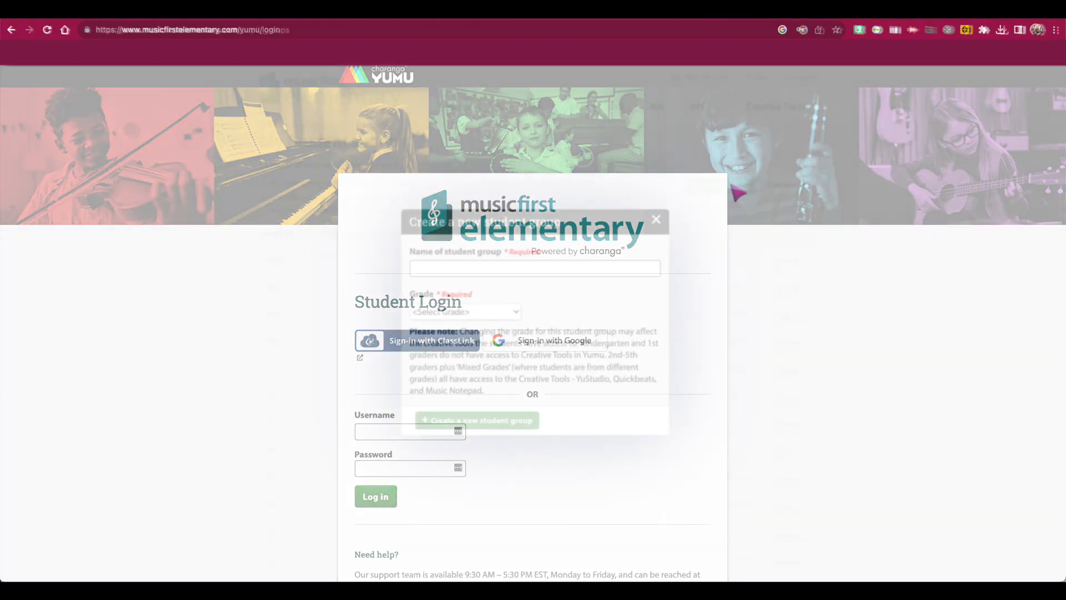
{"action": "type", "text": "Test Group MF"}
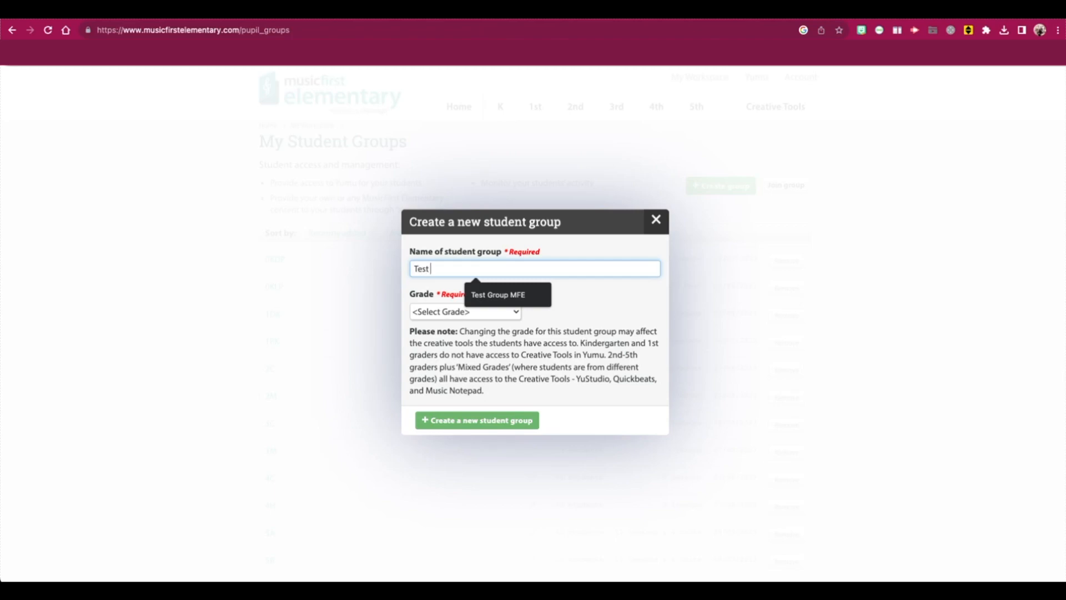
{"action": "type", "text": "E"}
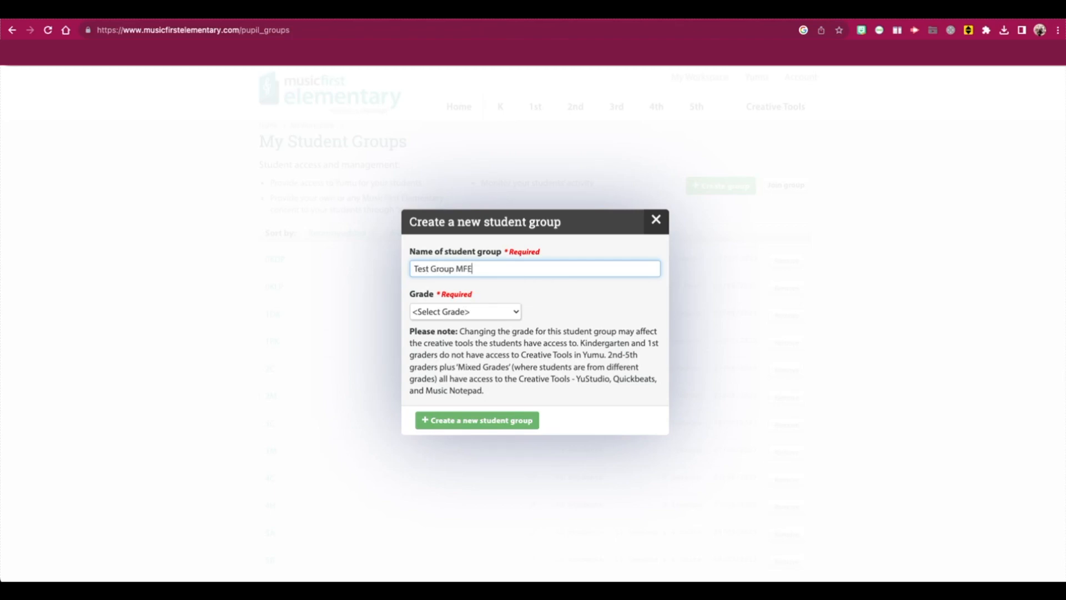
{"action": "type", "text": " 1"}
{"action": "left_click", "coordinate": [462, 312]}
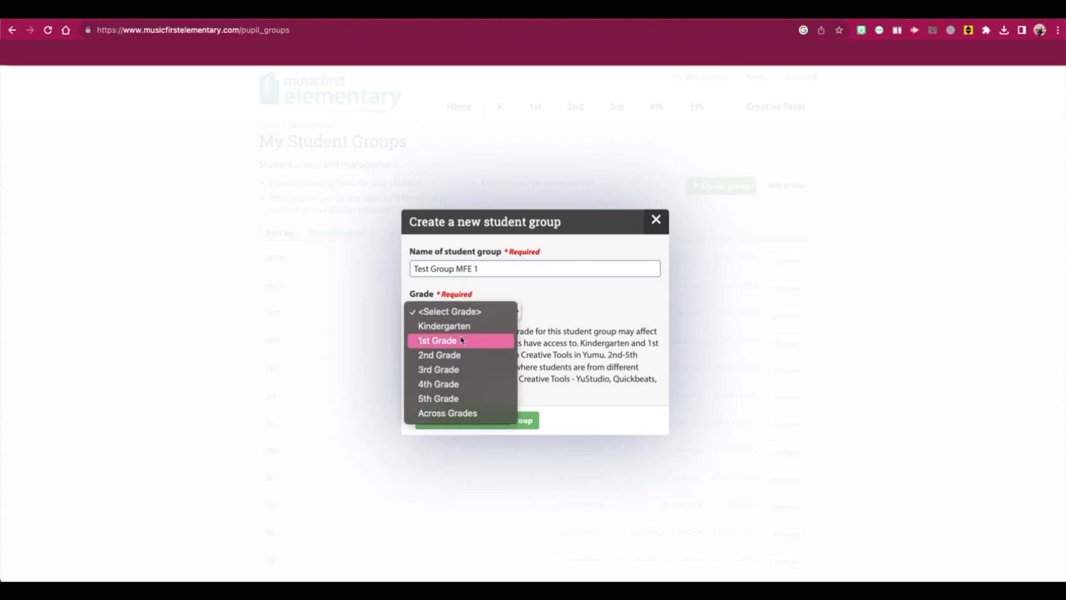
{"action": "left_click", "coordinate": [463, 370]}
{"action": "left_click", "coordinate": [479, 426]}
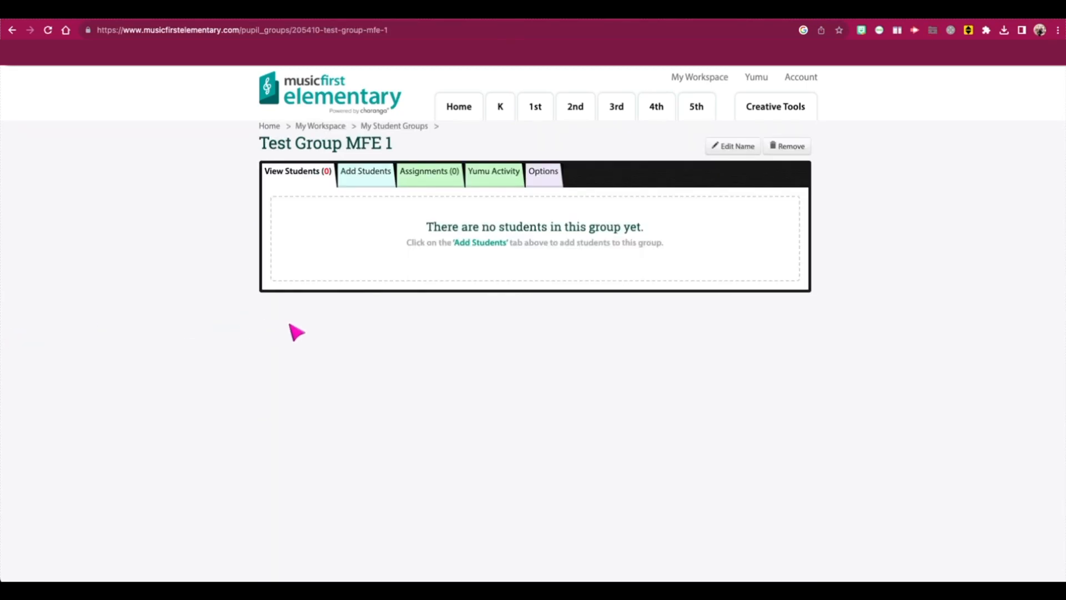
Open the new-student name grid for Test Group MFE 1 and copy the student list from the Test MFE Roster Google Doc.
{"action": "left_click", "coordinate": [361, 178]}
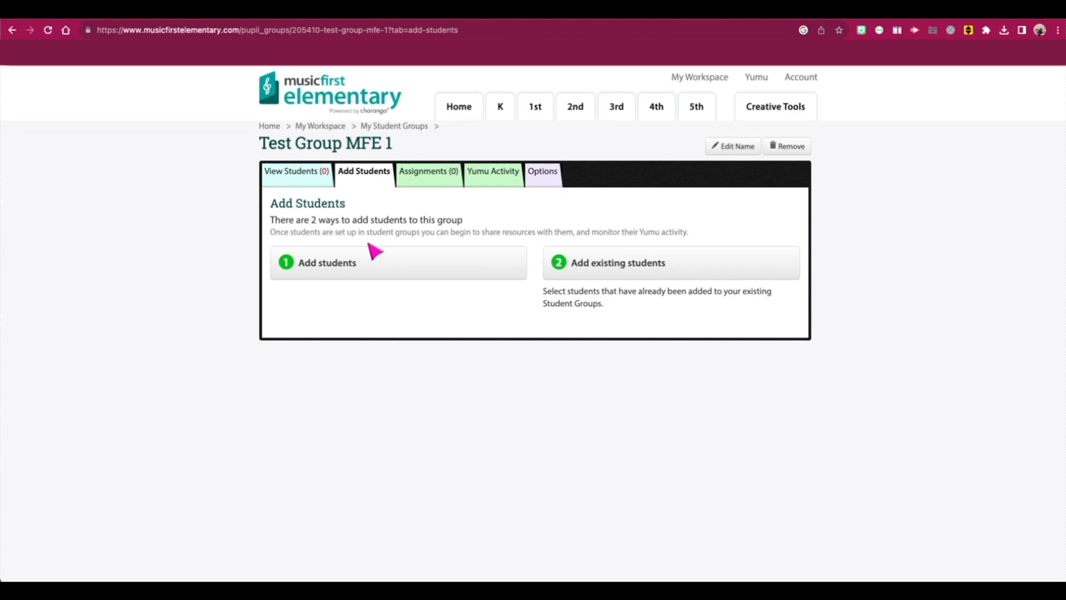
{"action": "left_click", "coordinate": [356, 267]}
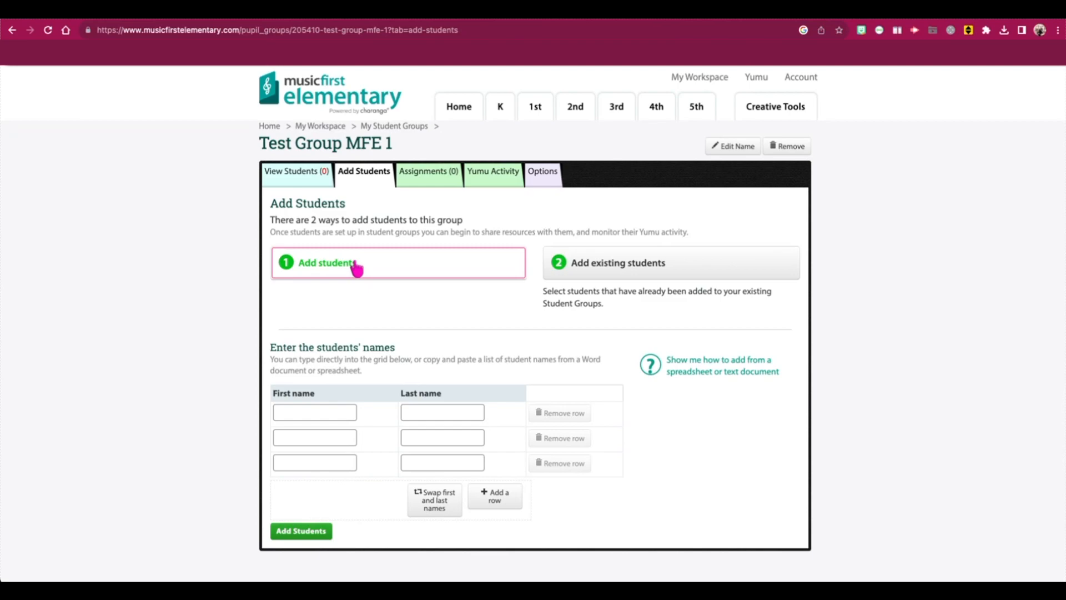
{"action": "left_click_drag", "start_coordinate": [238, 76], "coordinate": [564, 72]}
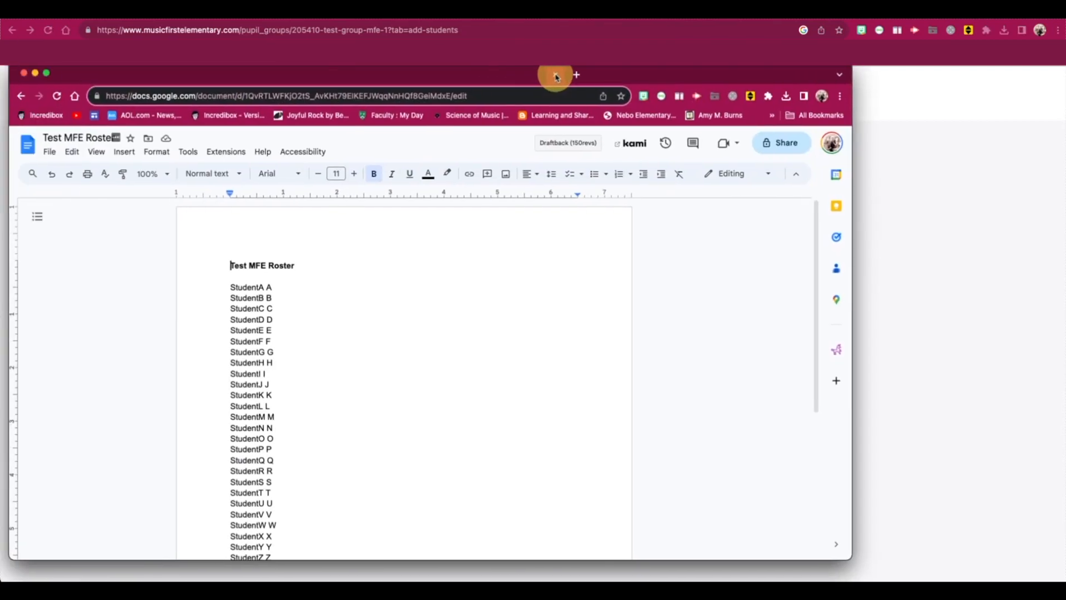
{"action": "scroll", "coordinate": [452, 302], "scroll_direction": "down", "scroll_amount": 1}
{"action": "left_click_drag", "start_coordinate": [236, 262], "coordinate": [323, 533]}
{"action": "key", "text": "ctrl+c"}
{"action": "left_click_drag", "start_coordinate": [304, 71], "coordinate": [0, 99]}
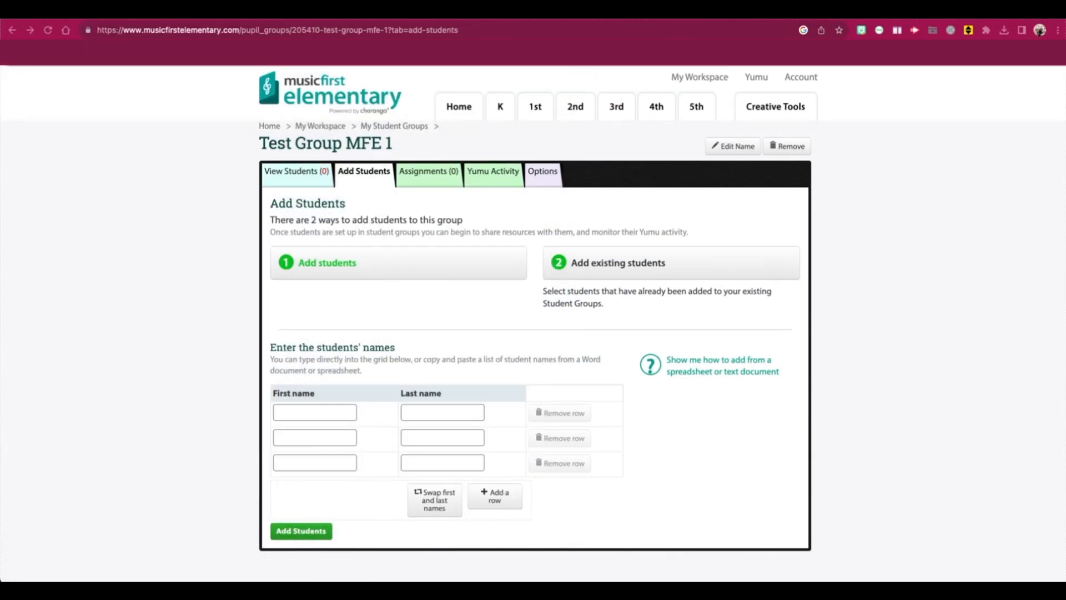
Paste the copied roster into the first and last name grid and add these students to the group.
{"action": "left_click", "coordinate": [314, 412]}
{"action": "key", "text": "ctrl+v"}
{"action": "scroll", "coordinate": [335, 435], "scroll_direction": "down", "scroll_amount": 10}
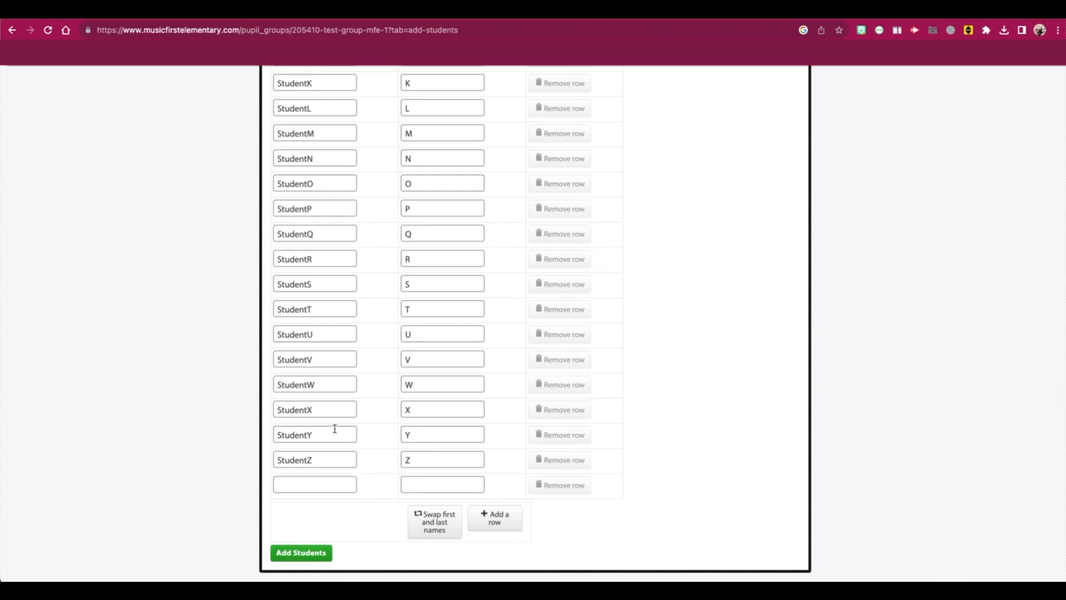
{"action": "left_click", "coordinate": [302, 553]}
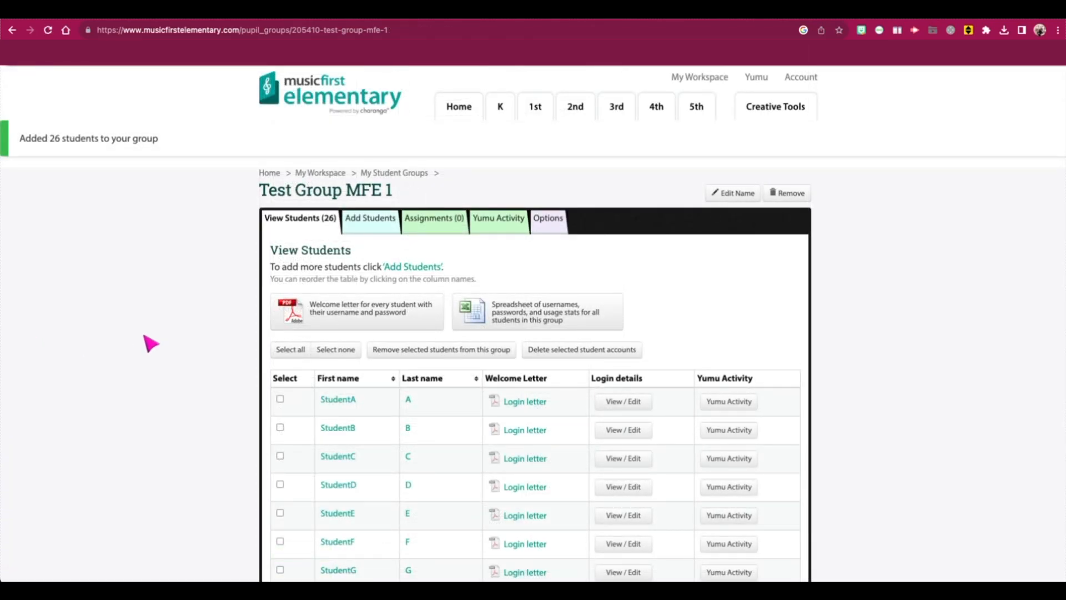
Get the spreadsheet of usernames, passwords and usage stats for all students in the group.
{"action": "scroll", "coordinate": [150, 343], "scroll_direction": "down", "scroll_amount": 3}
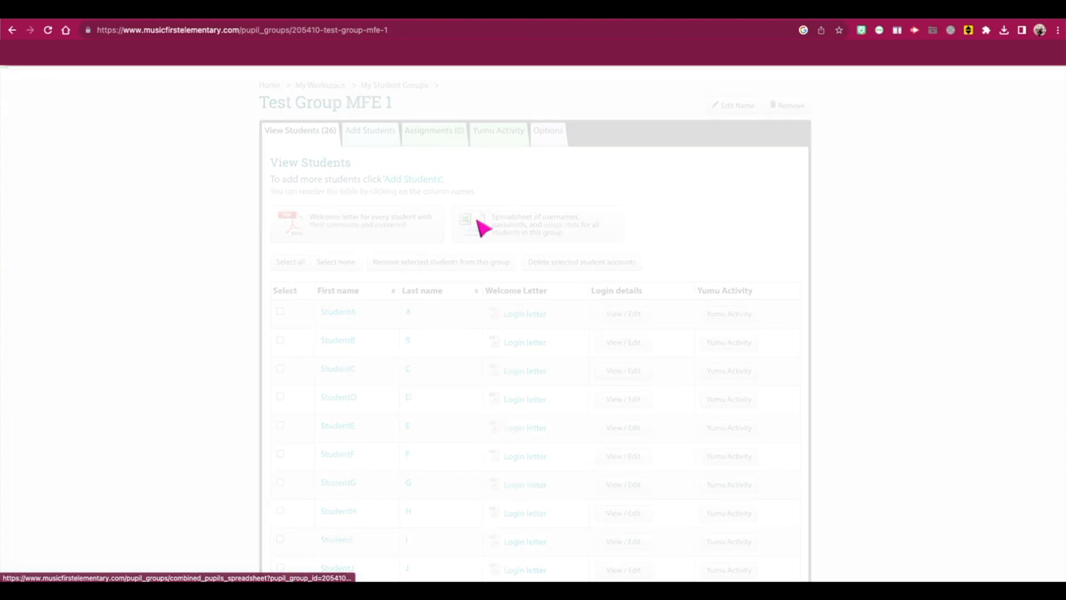
{"action": "left_click", "coordinate": [481, 226]}
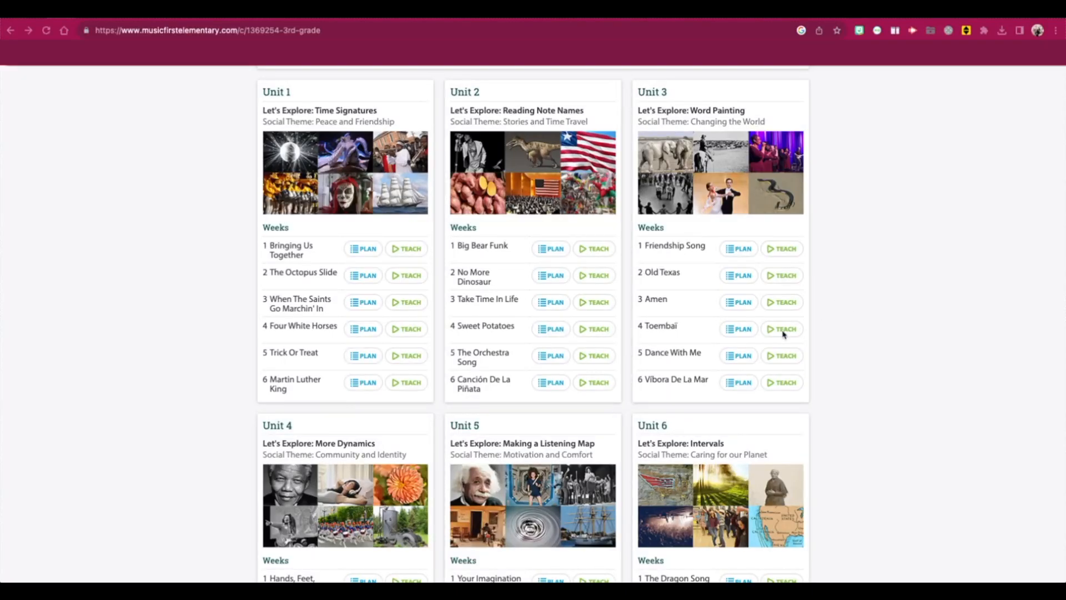
Open the 3rd Grade Unit 3 Week 4 lesson Toembaï in teach mode and assign it to Test Group MFE 1.
{"action": "left_click", "coordinate": [784, 330]}
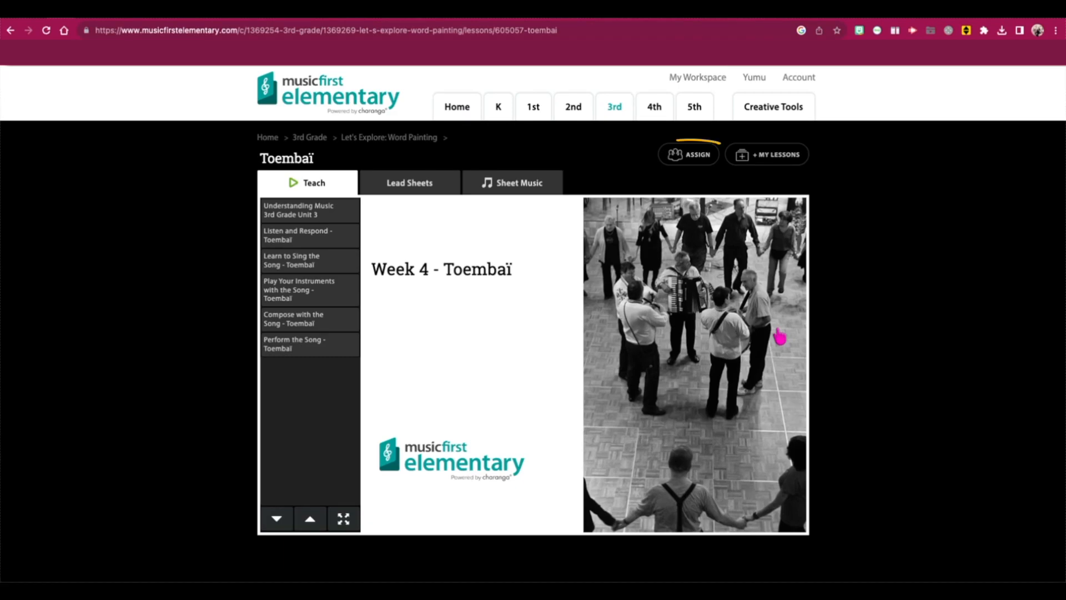
{"action": "left_click", "coordinate": [690, 158]}
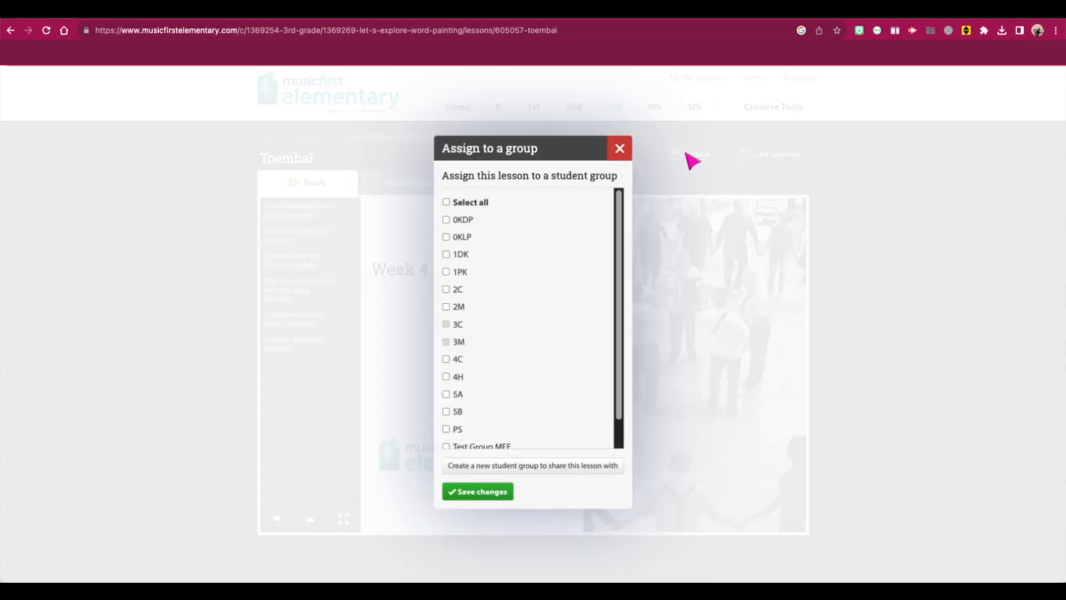
{"action": "left_click", "coordinate": [476, 491]}
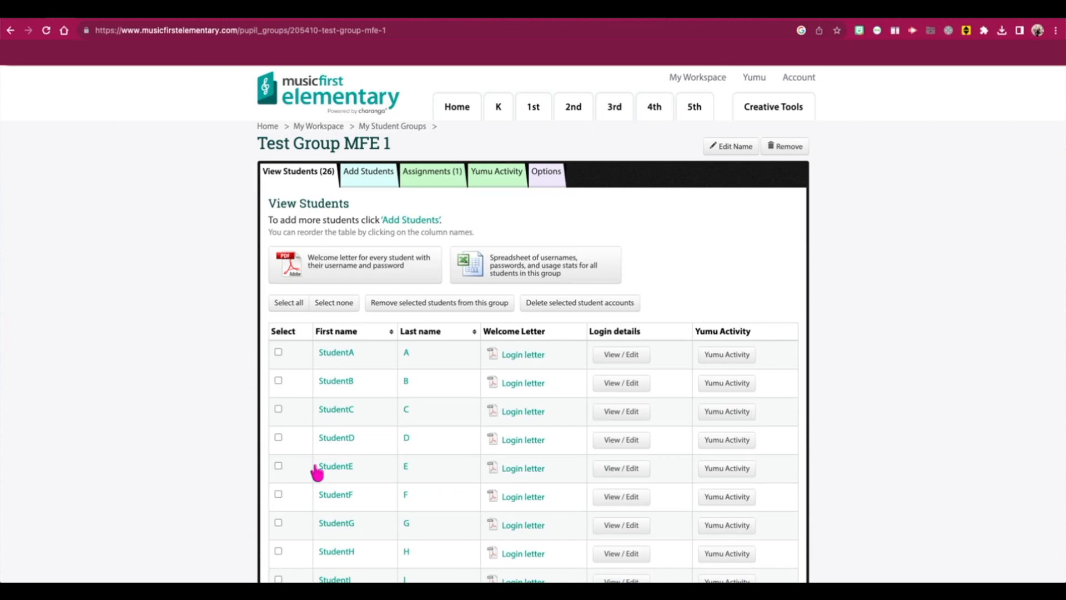
View the assignments of Test Group MFE 1 and preview how they appear to students in Yumu.
{"action": "left_click", "coordinate": [436, 174]}
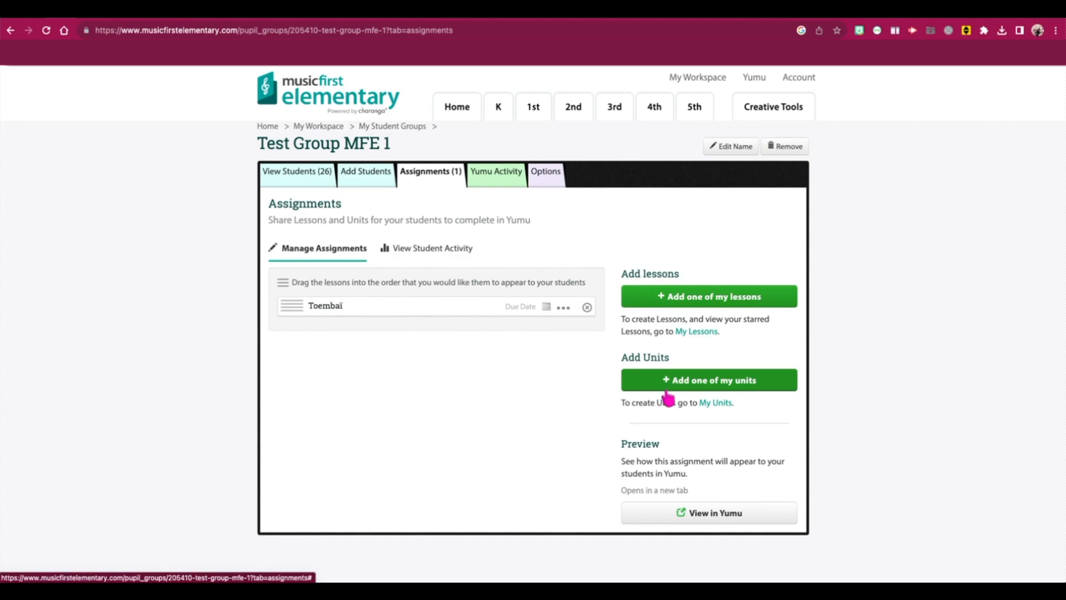
{"action": "left_click", "coordinate": [697, 516]}
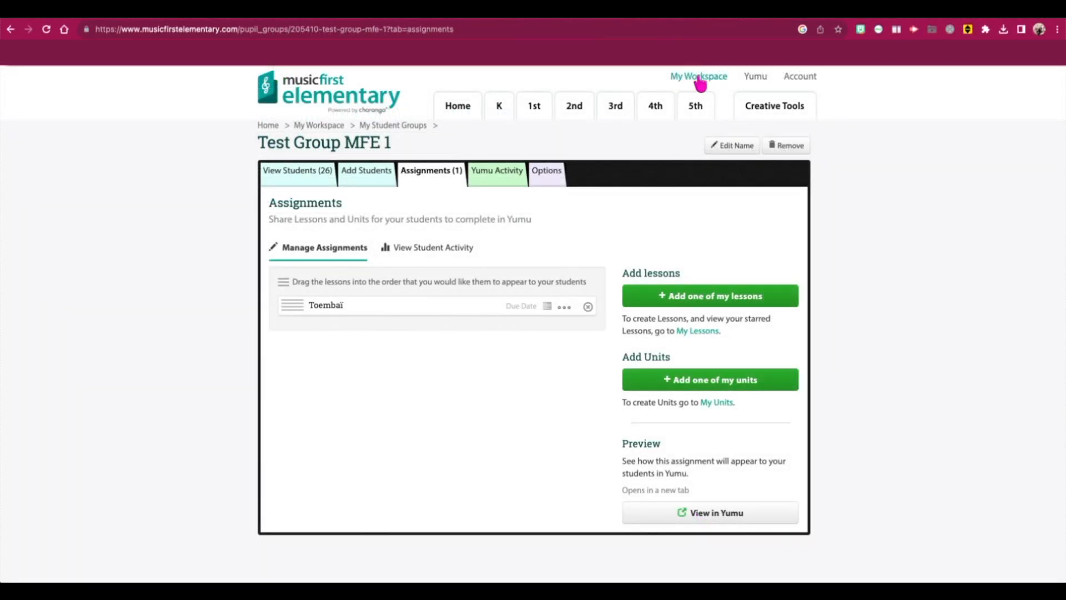
Browse My Resources, view the saved "You and Me Composition 1 Grade 4" piece, and return to the resource list.
{"action": "mouse_move", "coordinate": [701, 81]}
{"action": "left_click", "coordinate": [695, 151]}
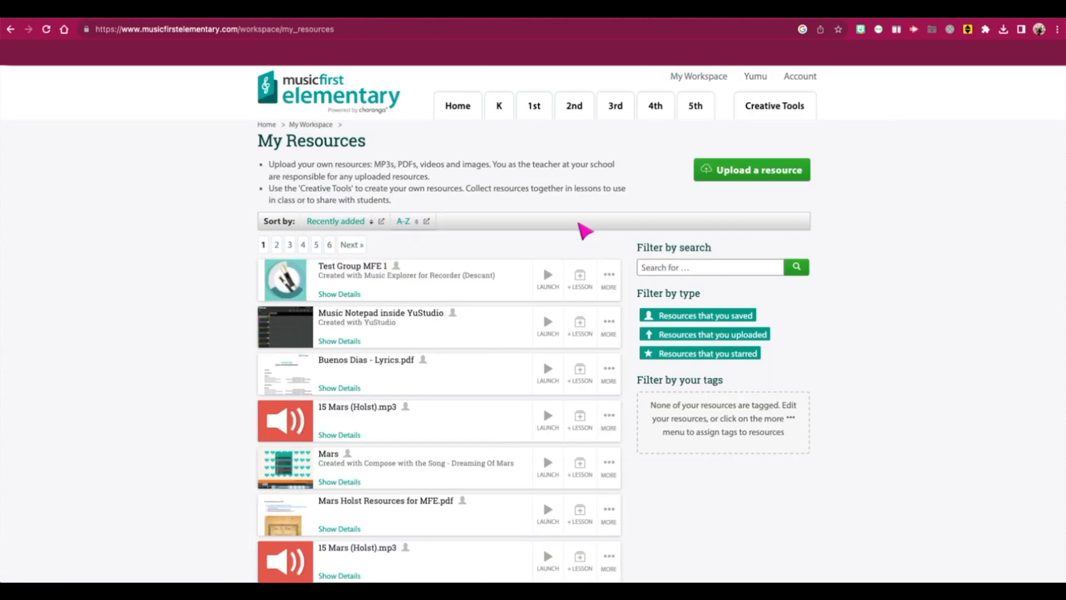
{"action": "scroll", "coordinate": [483, 332], "scroll_direction": "down", "scroll_amount": 2}
{"action": "scroll", "coordinate": [484, 332], "scroll_direction": "down", "scroll_amount": 4}
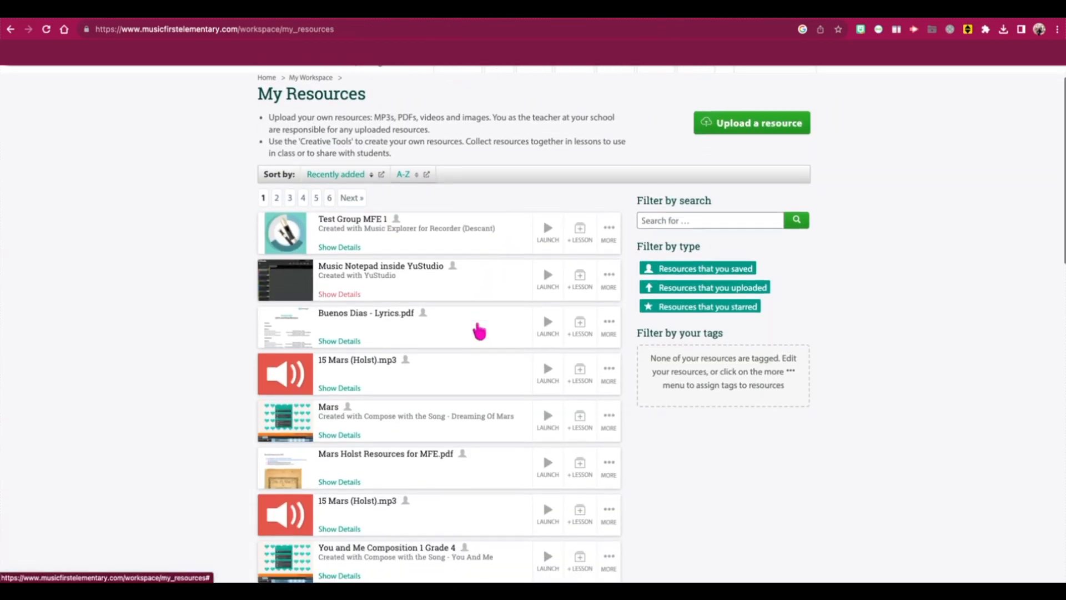
{"action": "scroll", "coordinate": [484, 331], "scroll_direction": "down", "scroll_amount": 1}
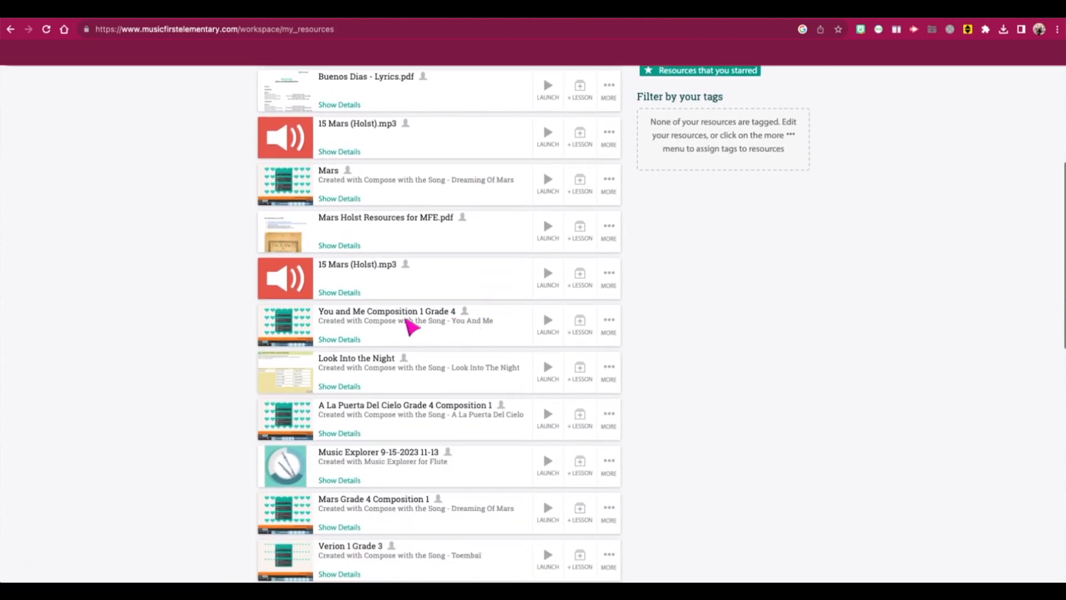
{"action": "left_click", "coordinate": [344, 314]}
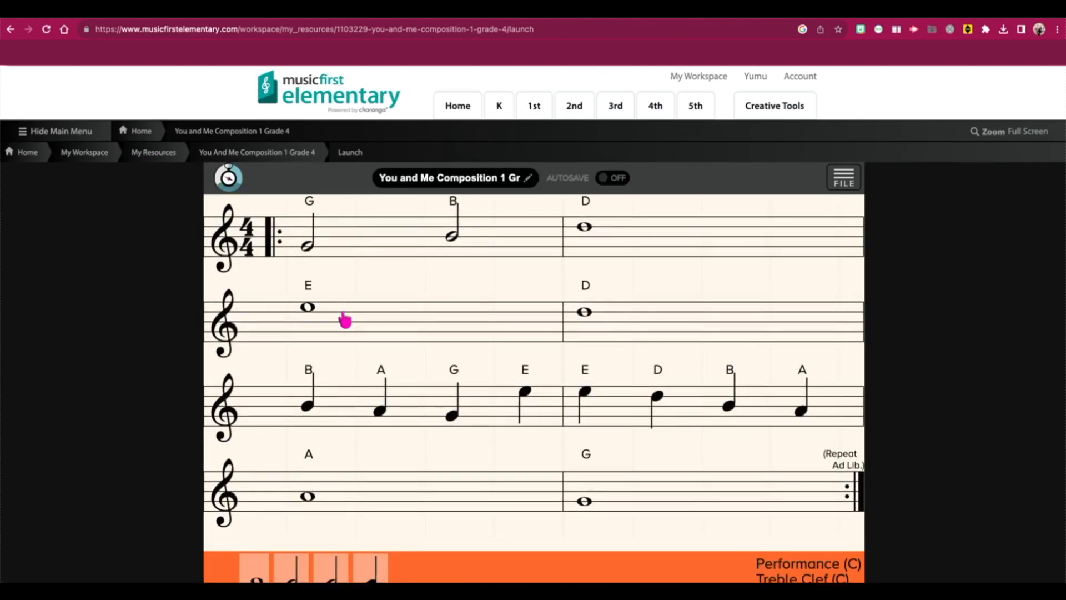
{"action": "left_click", "coordinate": [9, 28]}
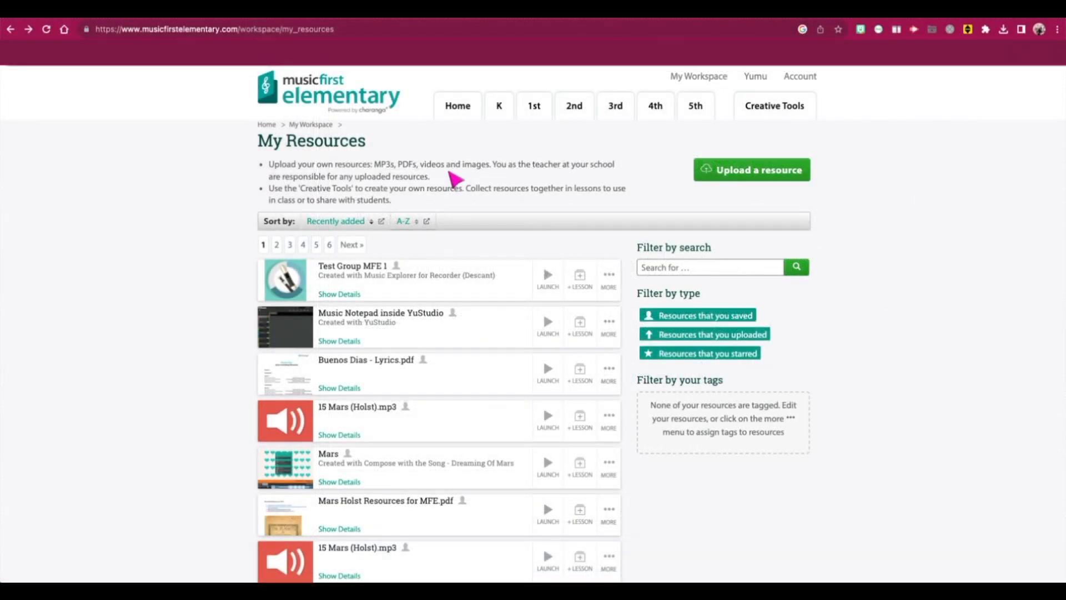
Open the 3rd Grade Unit 3 Week 1 lesson Friendship Song in teach mode and add it to My Lessons.
{"action": "left_click", "coordinate": [613, 107]}
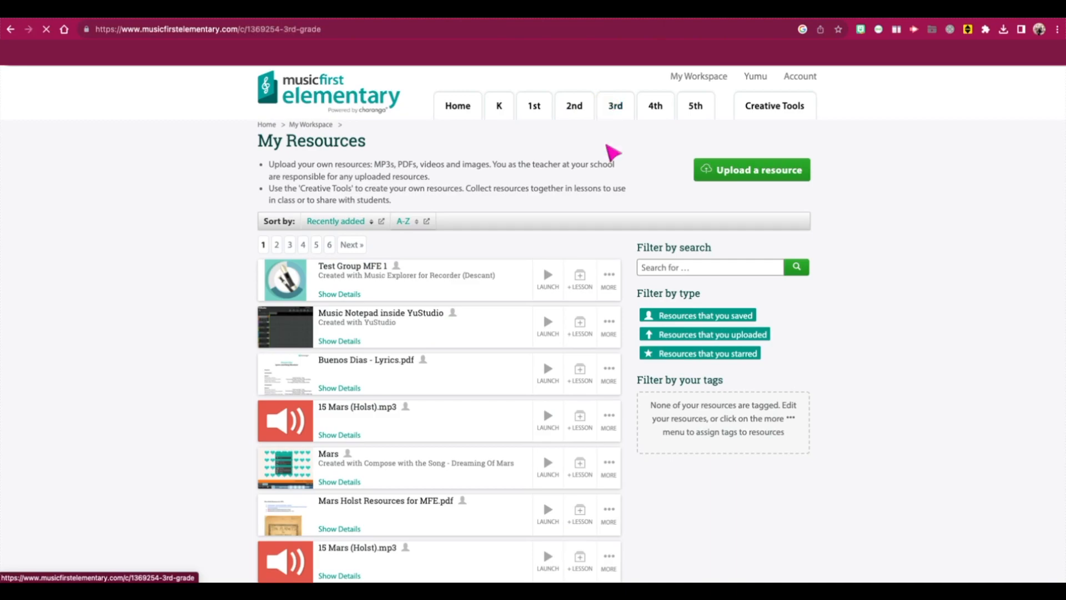
{"action": "scroll", "coordinate": [602, 257], "scroll_direction": "down", "scroll_amount": 3}
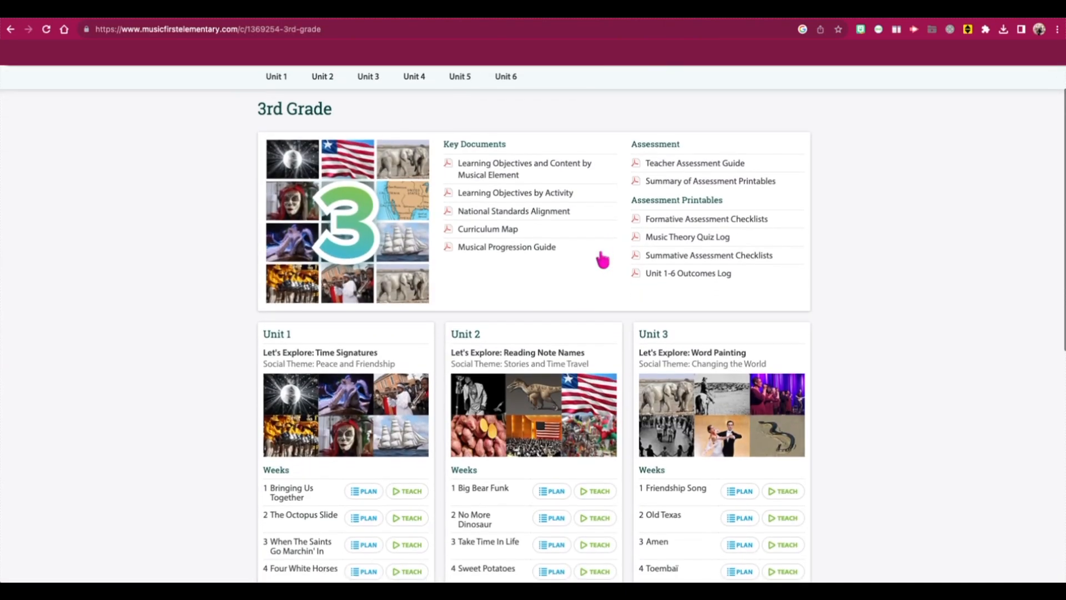
{"action": "scroll", "coordinate": [602, 258], "scroll_direction": "down", "scroll_amount": 1}
{"action": "left_click", "coordinate": [779, 354]}
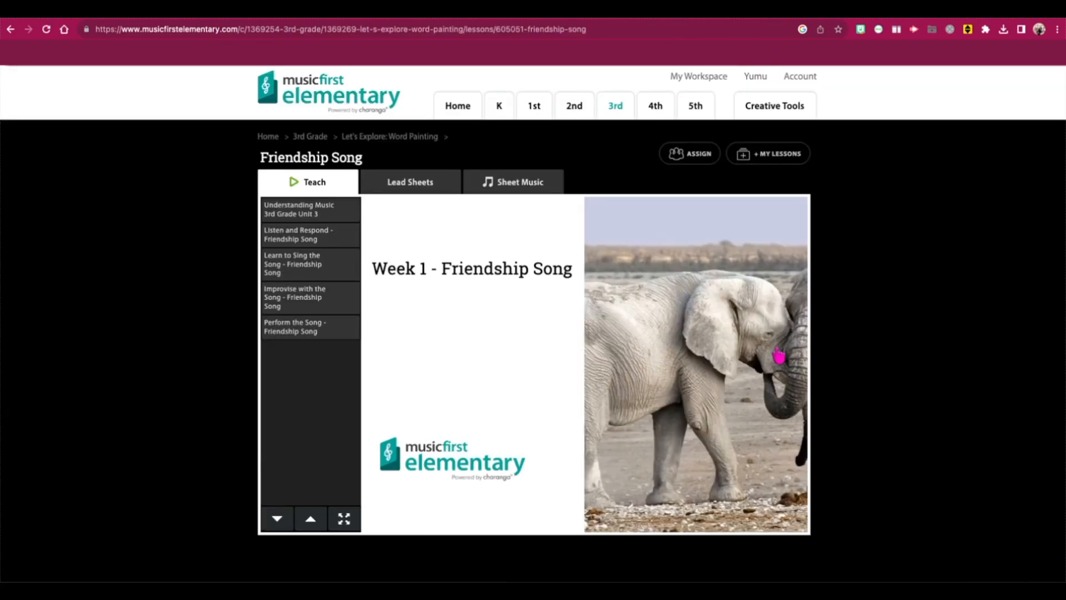
{"action": "left_click", "coordinate": [761, 158]}
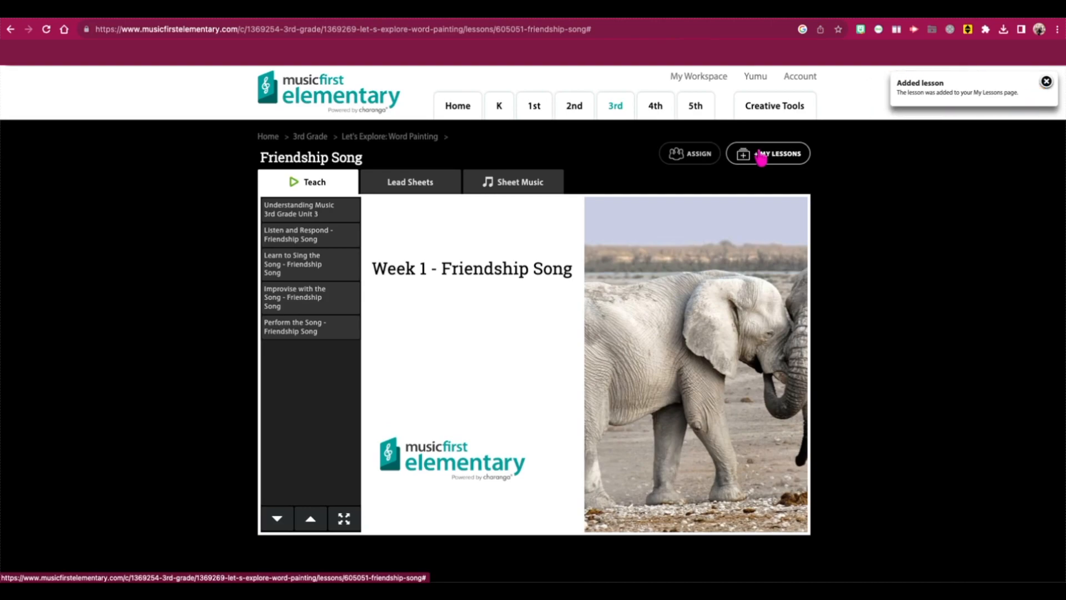
{"action": "left_click", "coordinate": [774, 83]}
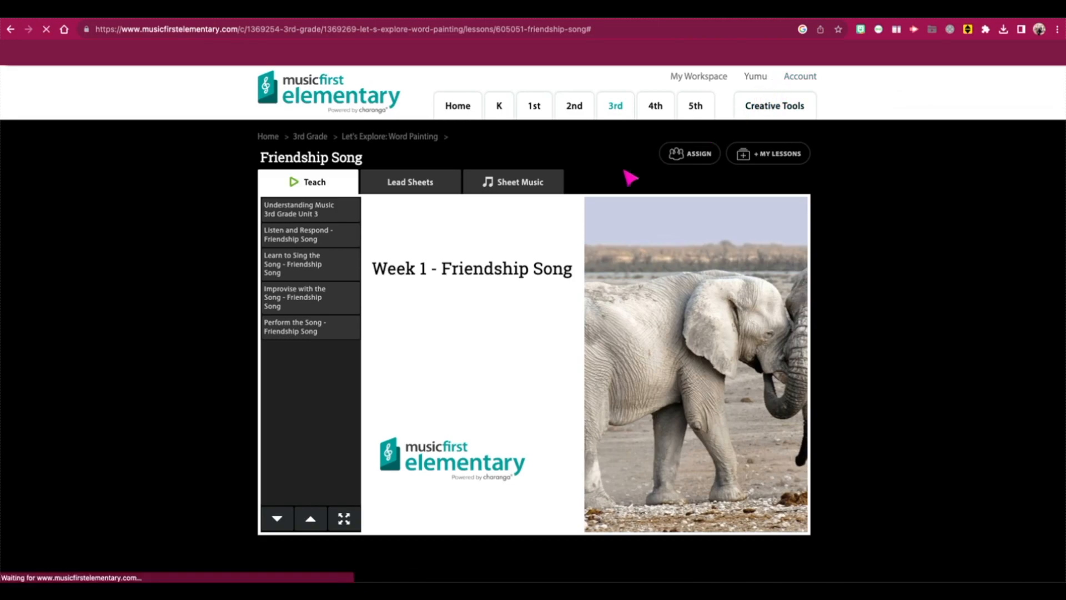
Open the Music Explorer for Recorder (Descant) activity from the Creative Tools.
{"action": "scroll", "coordinate": [489, 311], "scroll_direction": "down", "scroll_amount": 1}
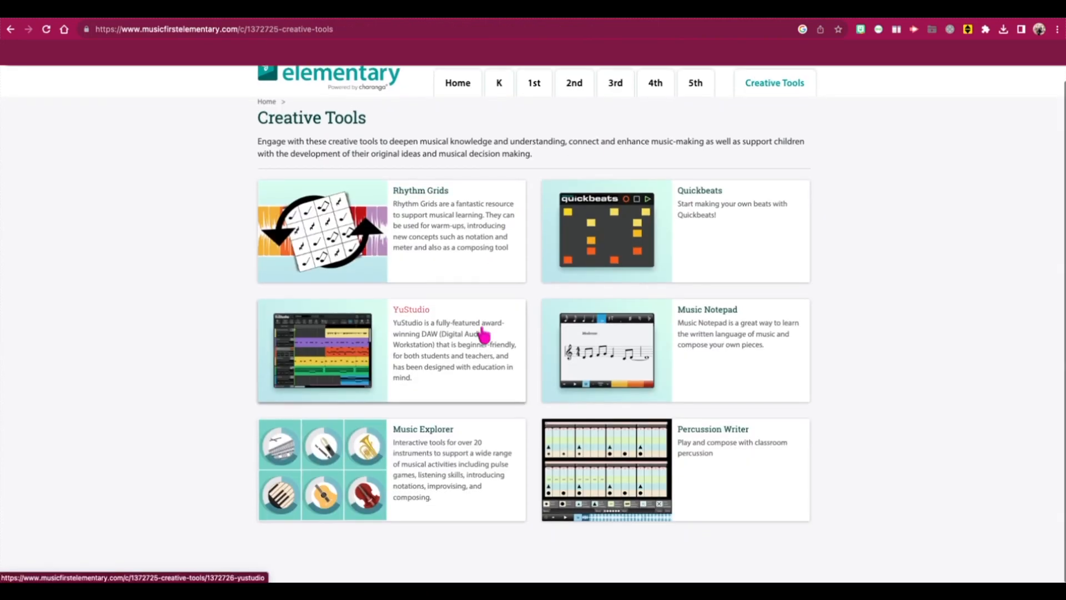
{"action": "left_click", "coordinate": [419, 431]}
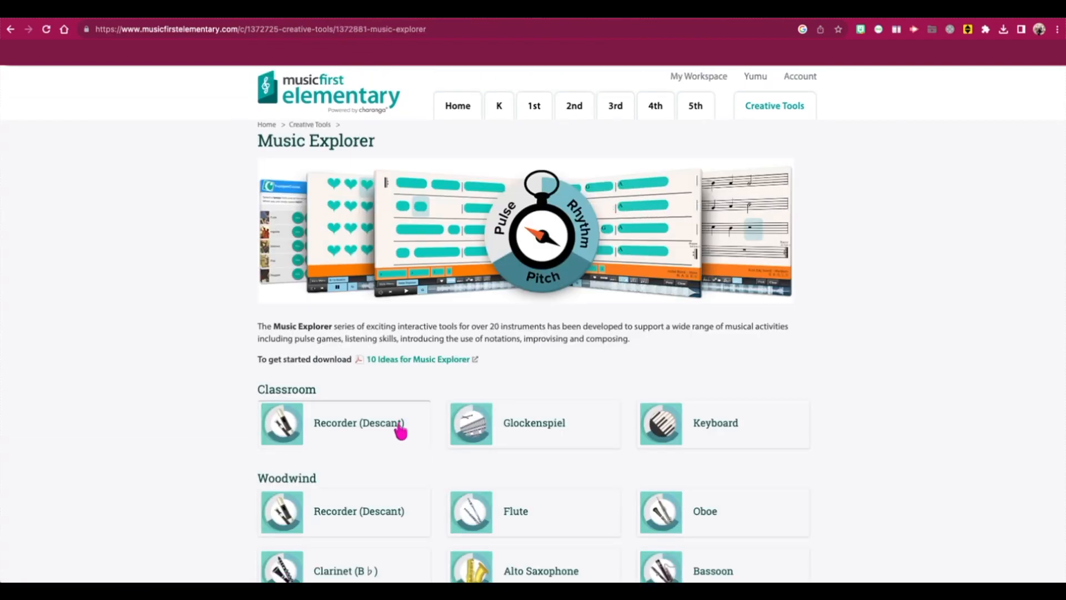
{"action": "left_click", "coordinate": [377, 428]}
{"action": "scroll", "coordinate": [221, 411], "scroll_direction": "down", "scroll_amount": 1}
{"action": "left_click", "coordinate": [311, 163]}
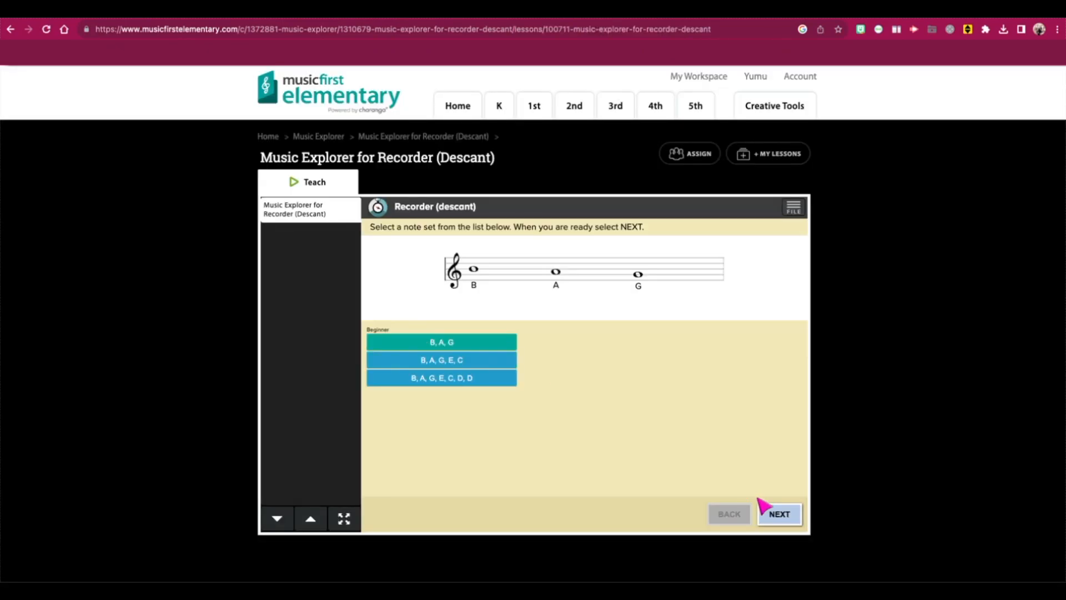
Set up the recorder activity with the B, A, G note set and the slow Funk style.
{"action": "left_click", "coordinate": [775, 511]}
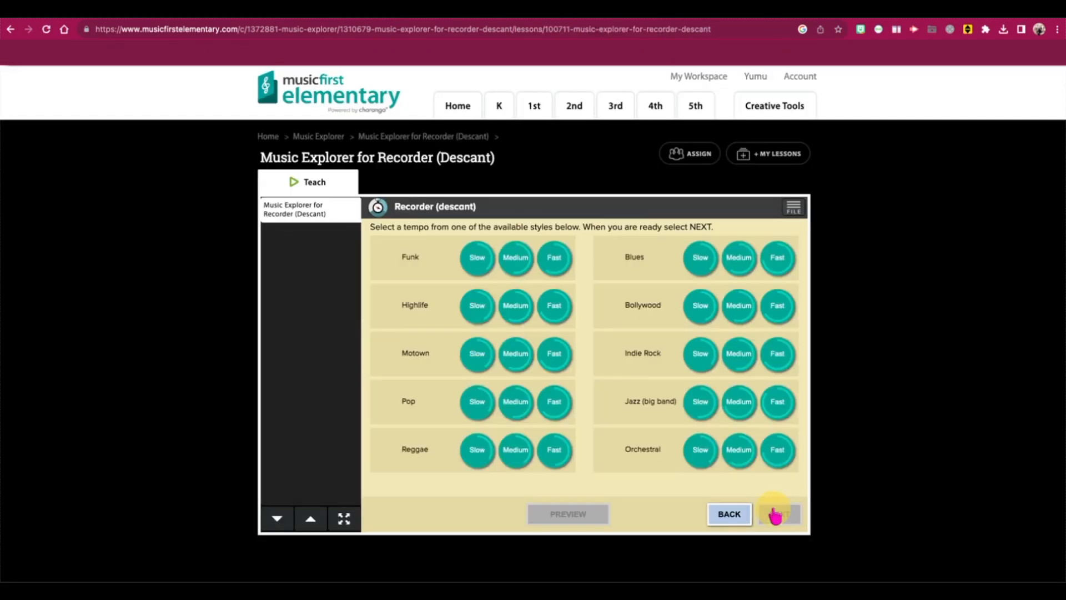
{"action": "left_click", "coordinate": [476, 261]}
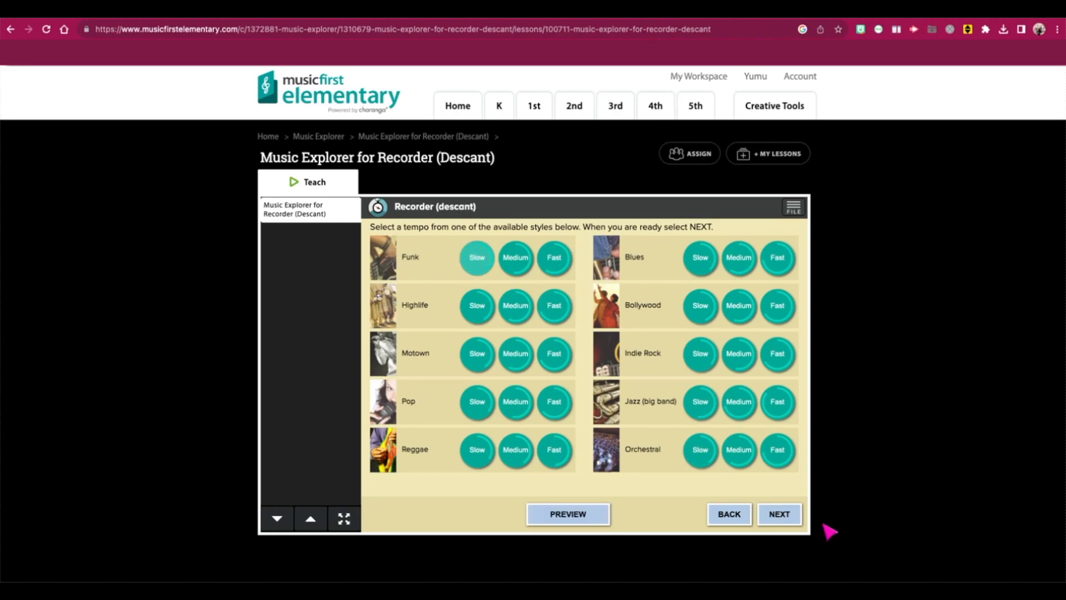
{"action": "left_click", "coordinate": [779, 514]}
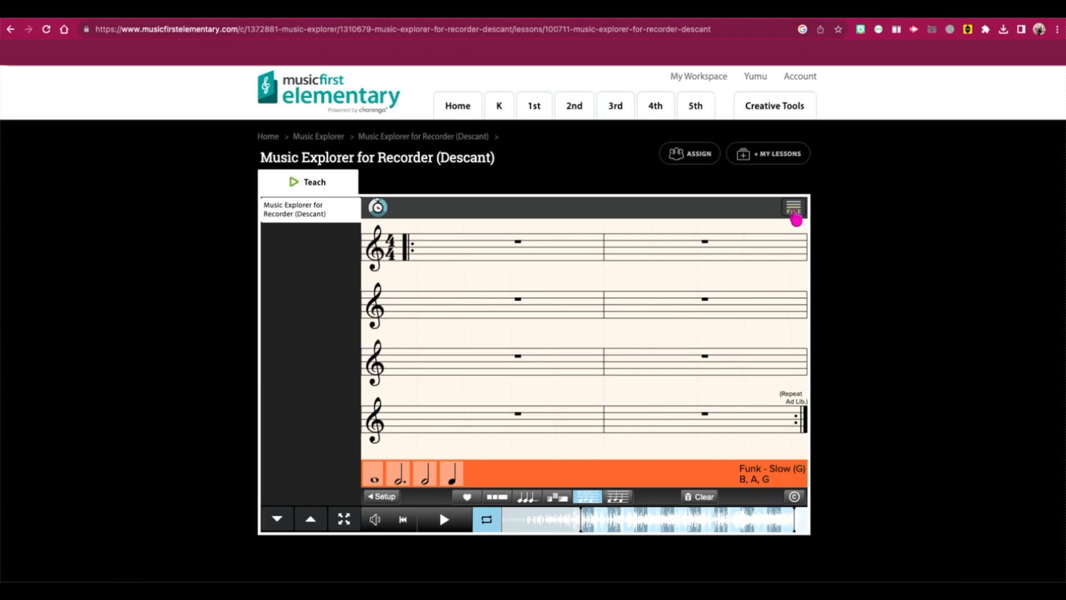
Save a copy of the recorder activity under the name Test Group MFE 1.
{"action": "left_click", "coordinate": [796, 217]}
{"action": "left_click", "coordinate": [744, 272]}
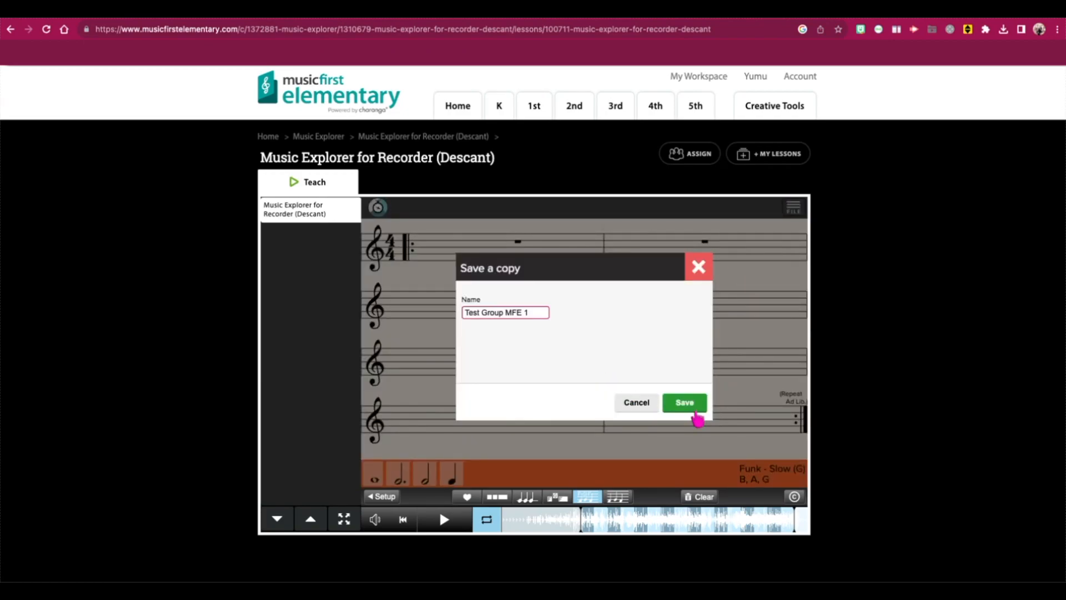
{"action": "left_click", "coordinate": [690, 405]}
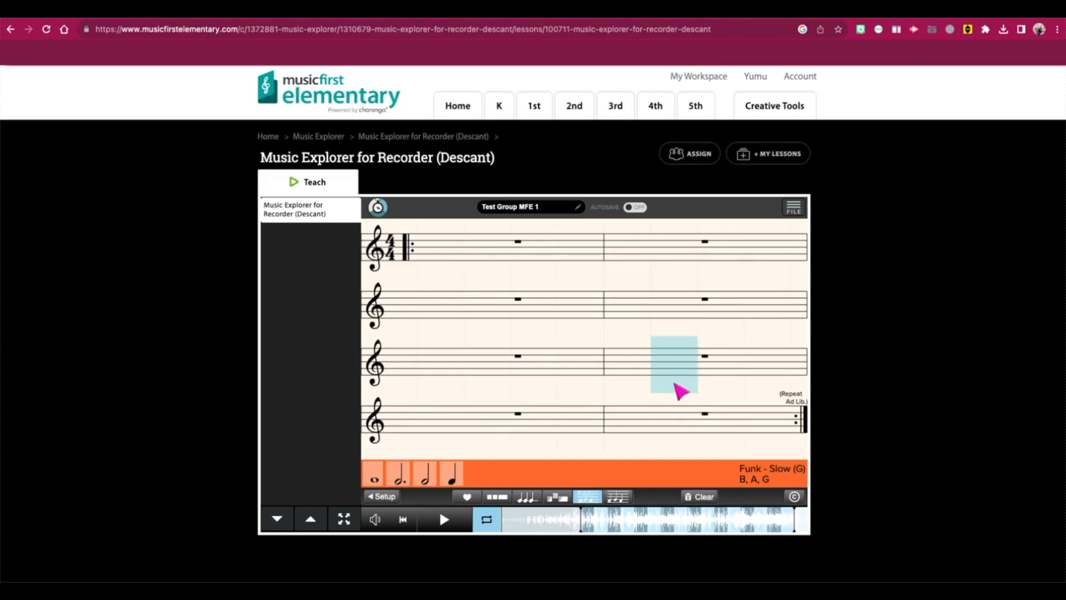
Add the newest saved Test Group MFE 1 resource from My Resources to the first Friendship Song lesson.
{"action": "left_click", "coordinate": [699, 76]}
{"action": "left_click", "coordinate": [699, 149]}
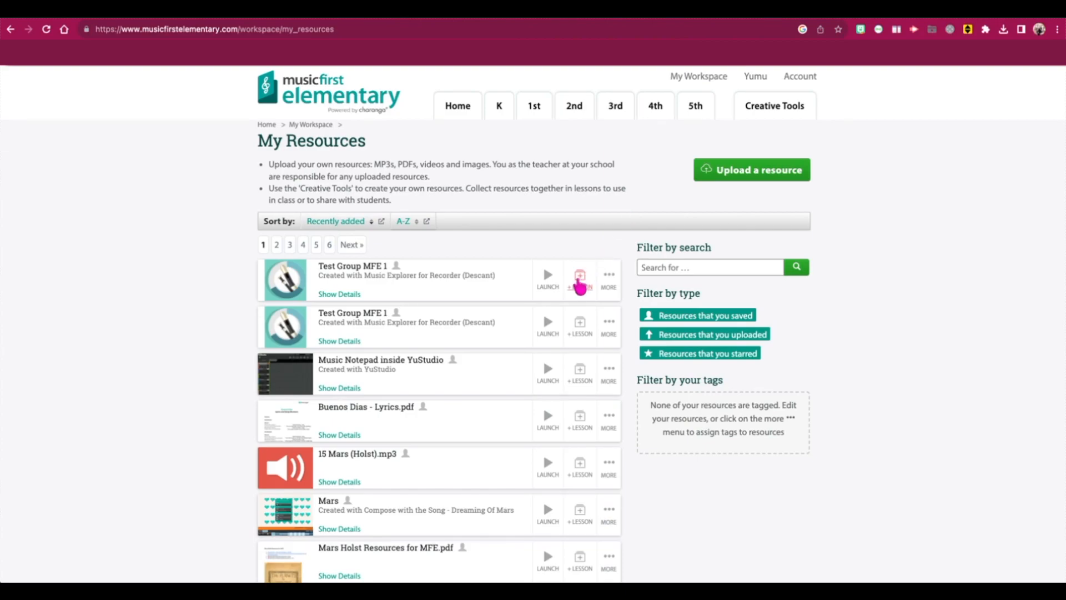
{"action": "left_click", "coordinate": [580, 282]}
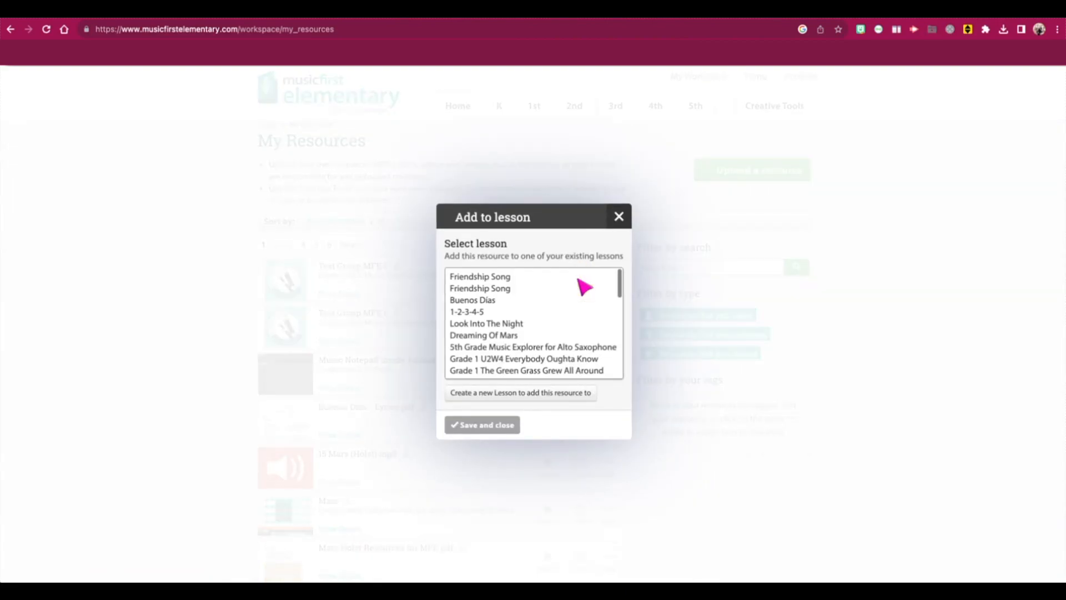
{"action": "left_click", "coordinate": [505, 277]}
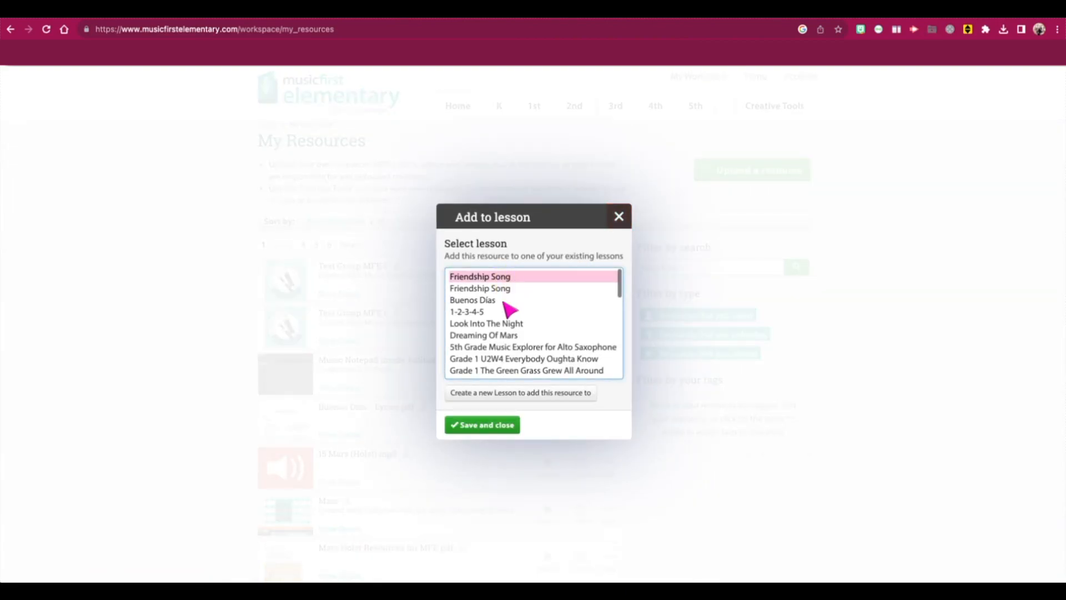
{"action": "left_click", "coordinate": [488, 427]}
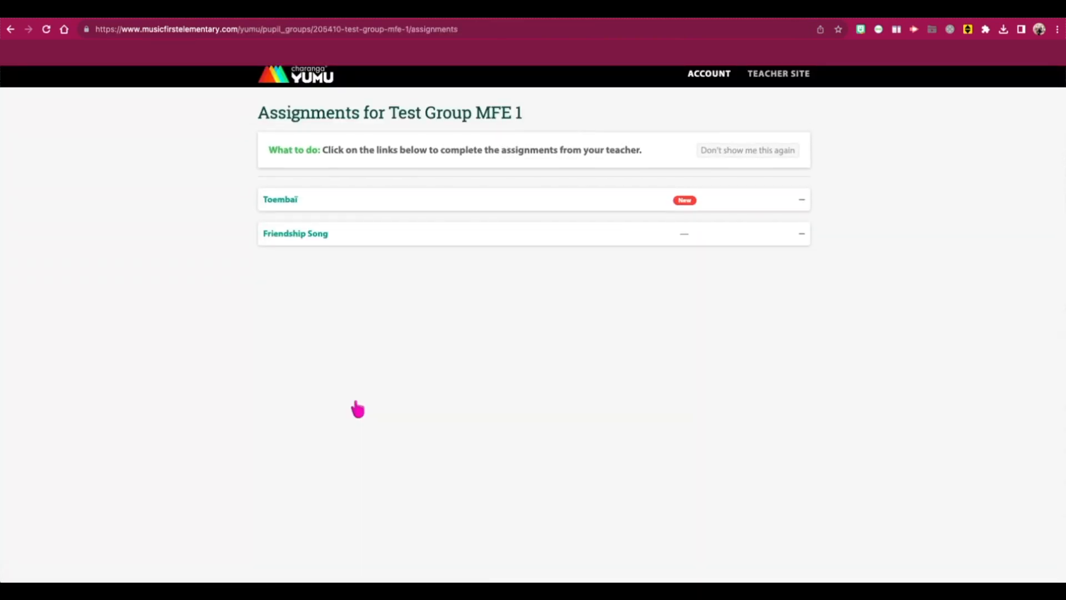
Preview the Friendship Song assignment in Yumu and look through its activities, including the added Test Group MFE 1 resource.
{"action": "left_click", "coordinate": [299, 236]}
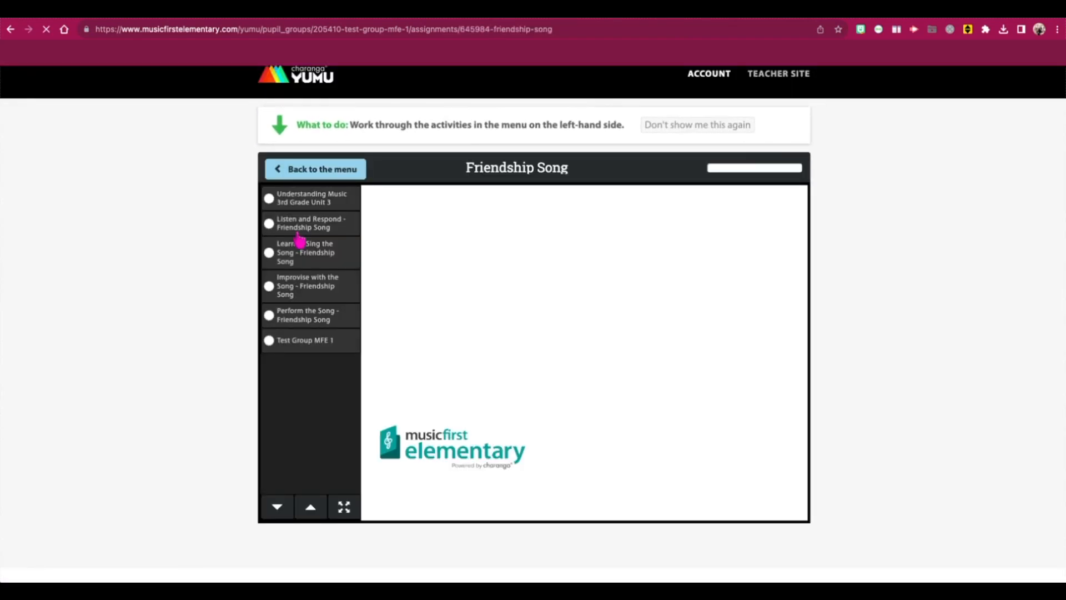
{"action": "left_click", "coordinate": [269, 225]}
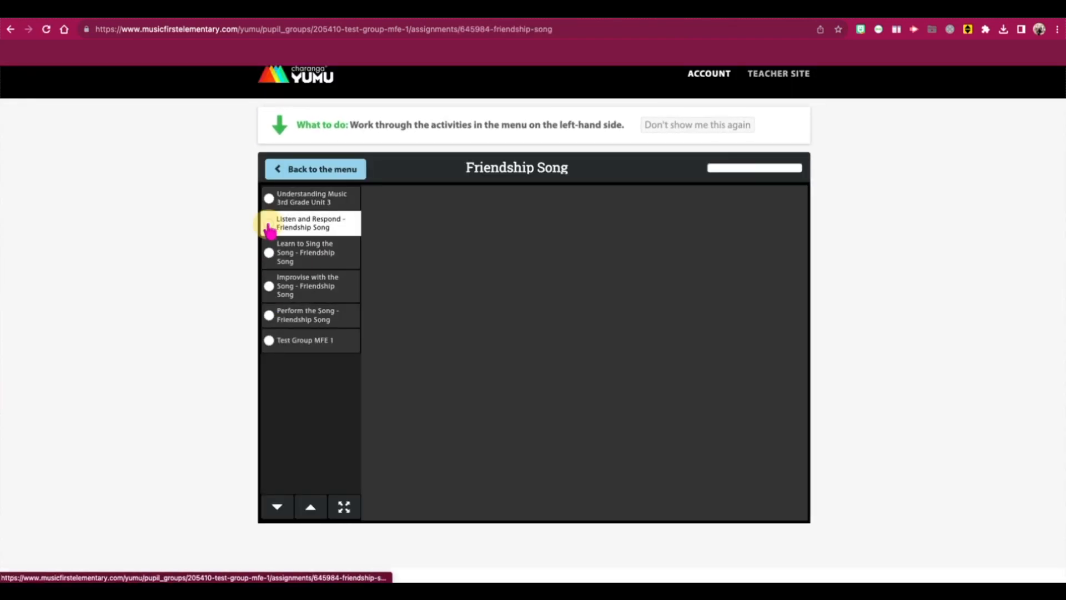
{"action": "left_click", "coordinate": [271, 254]}
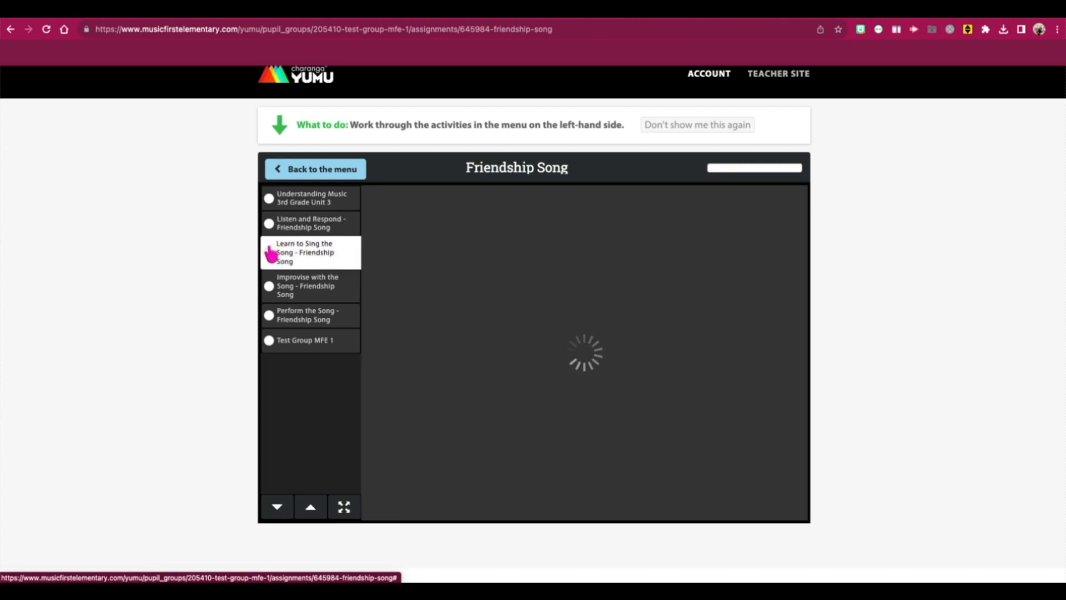
{"action": "left_click", "coordinate": [272, 286]}
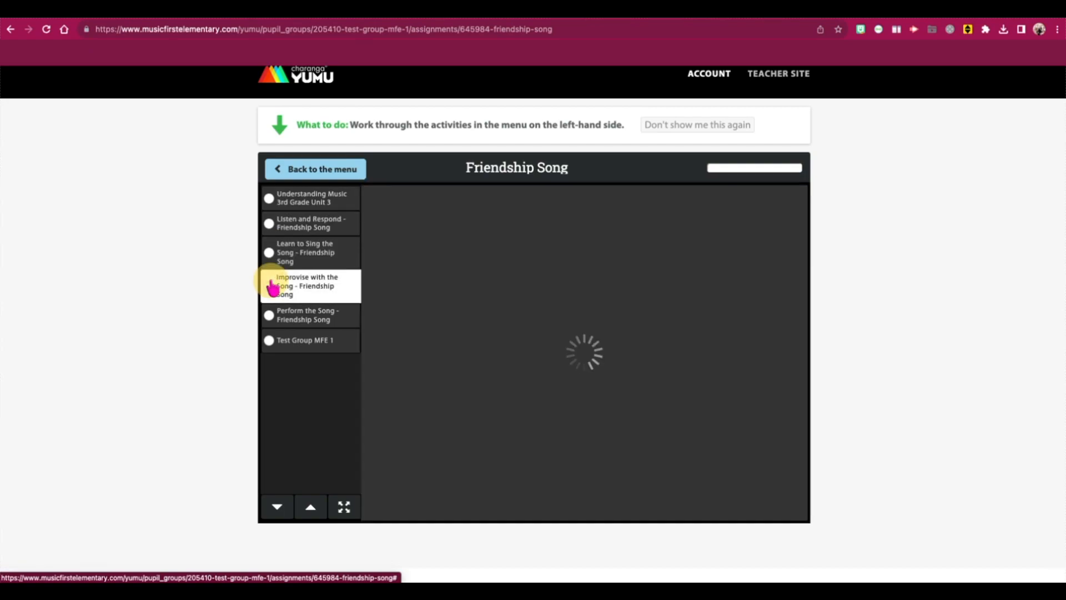
{"action": "left_click", "coordinate": [270, 316]}
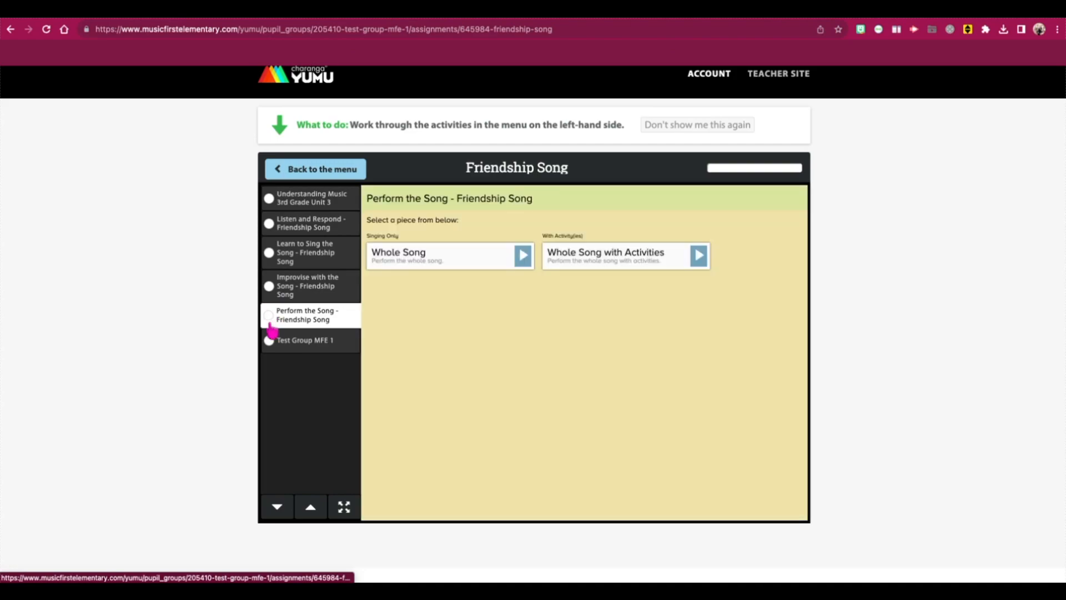
{"action": "left_click", "coordinate": [271, 345]}
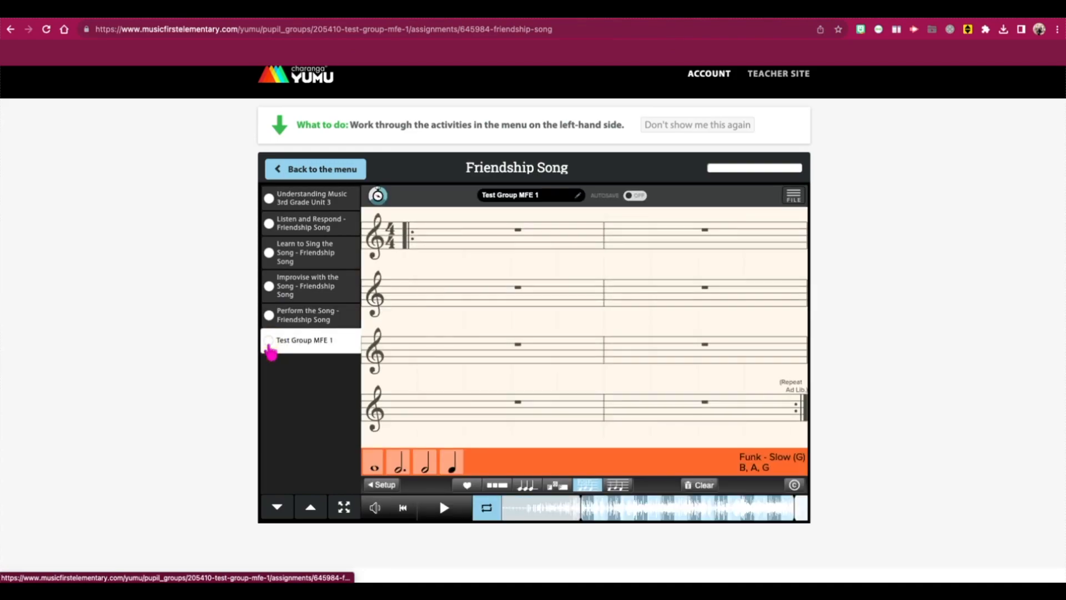
{"action": "left_click", "coordinate": [284, 247]}
{"action": "left_click", "coordinate": [279, 224]}
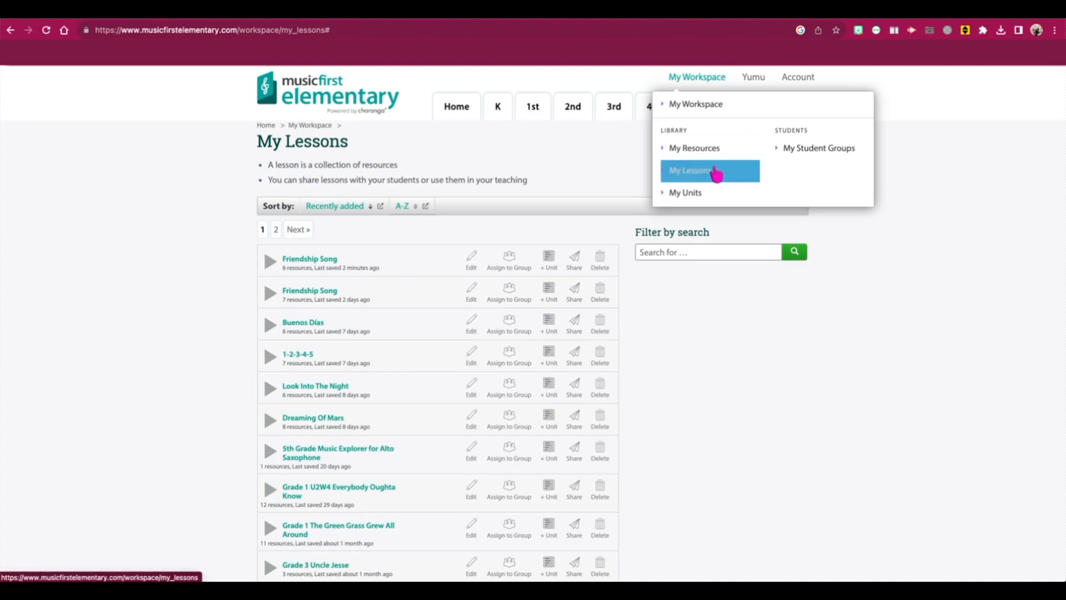
Browse My Units and open the Kindergarten September unit.
{"action": "left_click", "coordinate": [699, 193]}
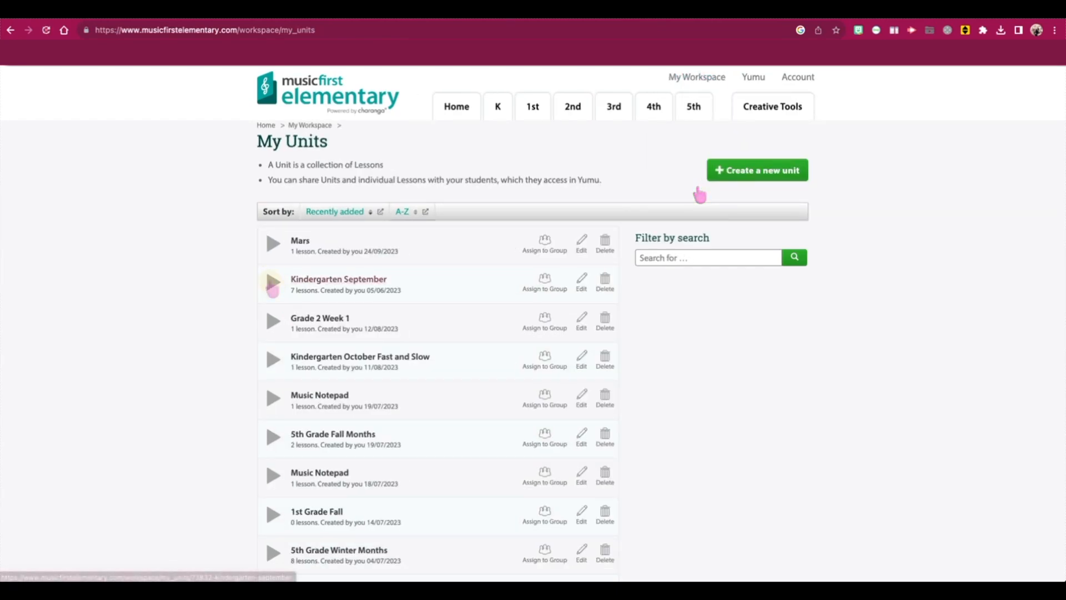
{"action": "left_click", "coordinate": [272, 286]}
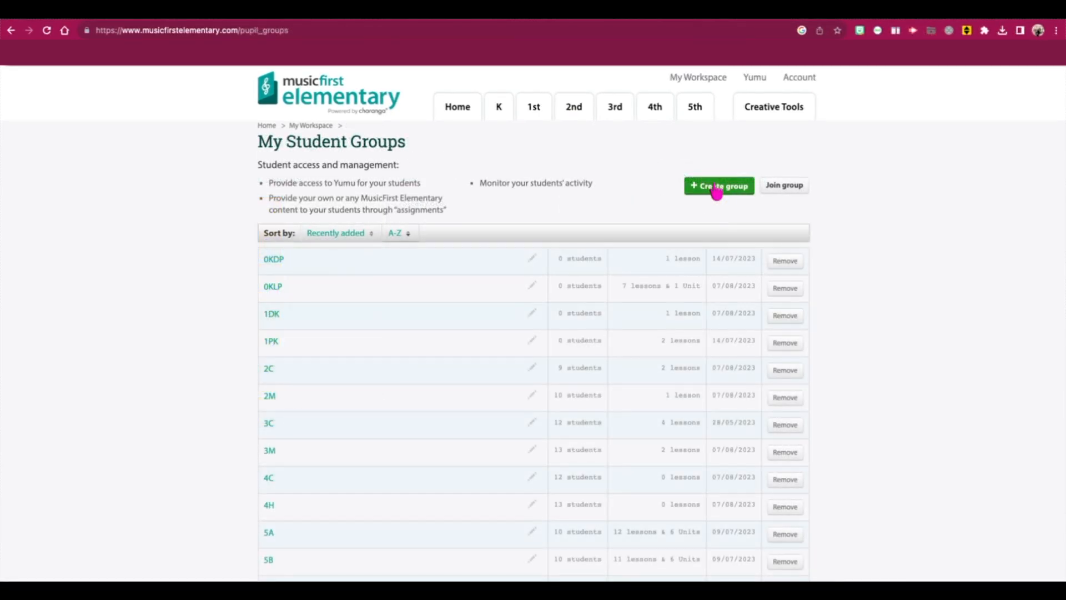
Create a student group named Sub Plans with the grade Across Grades and add the substitute teacher's student account to it.
{"action": "left_click", "coordinate": [716, 186]}
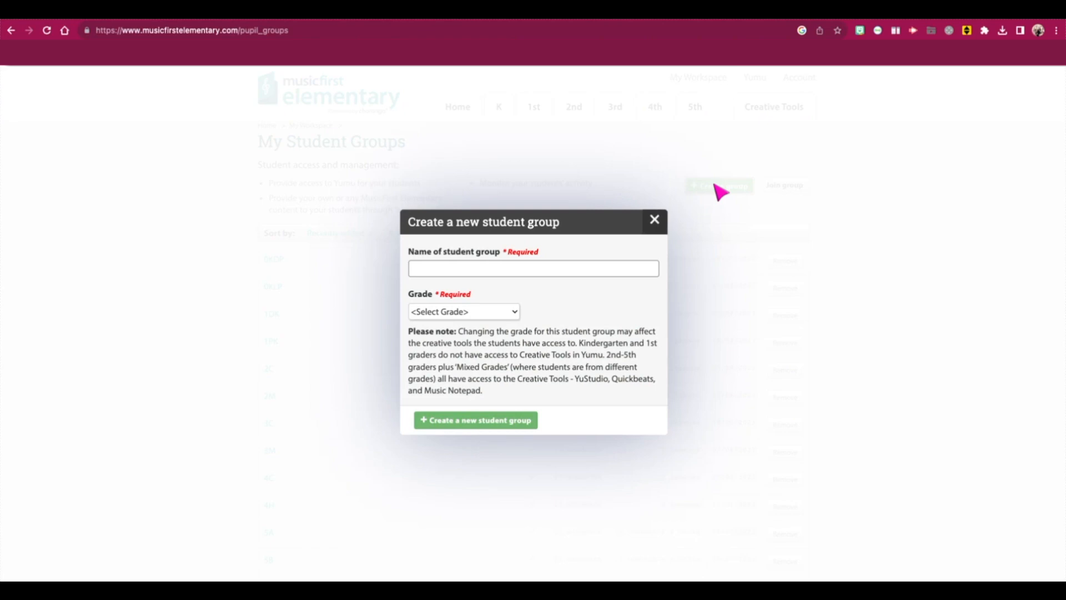
{"action": "left_click", "coordinate": [477, 270]}
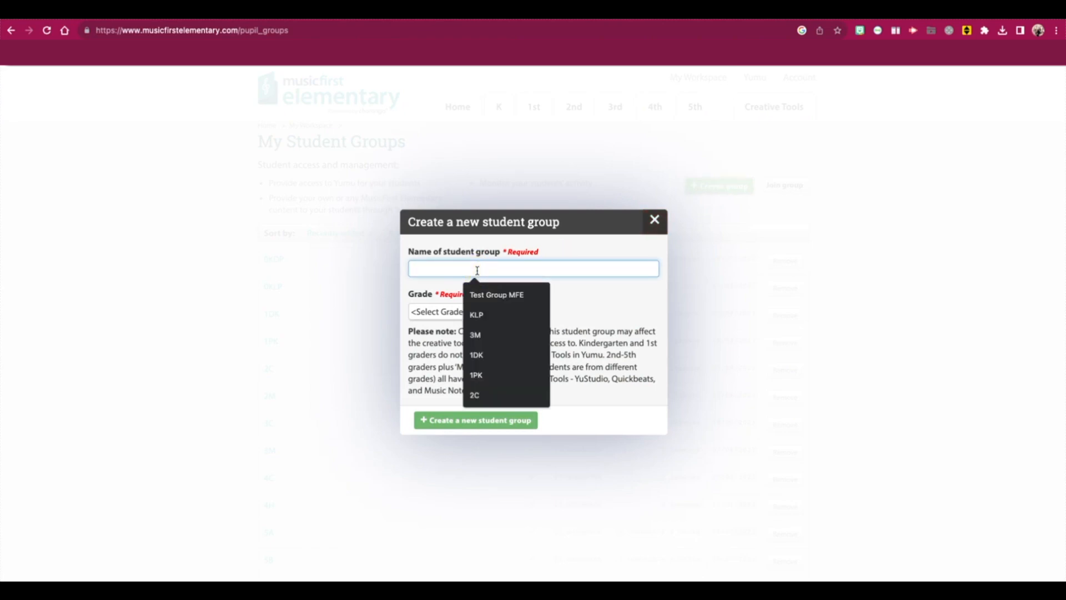
{"action": "type", "text": "Sub Plans"}
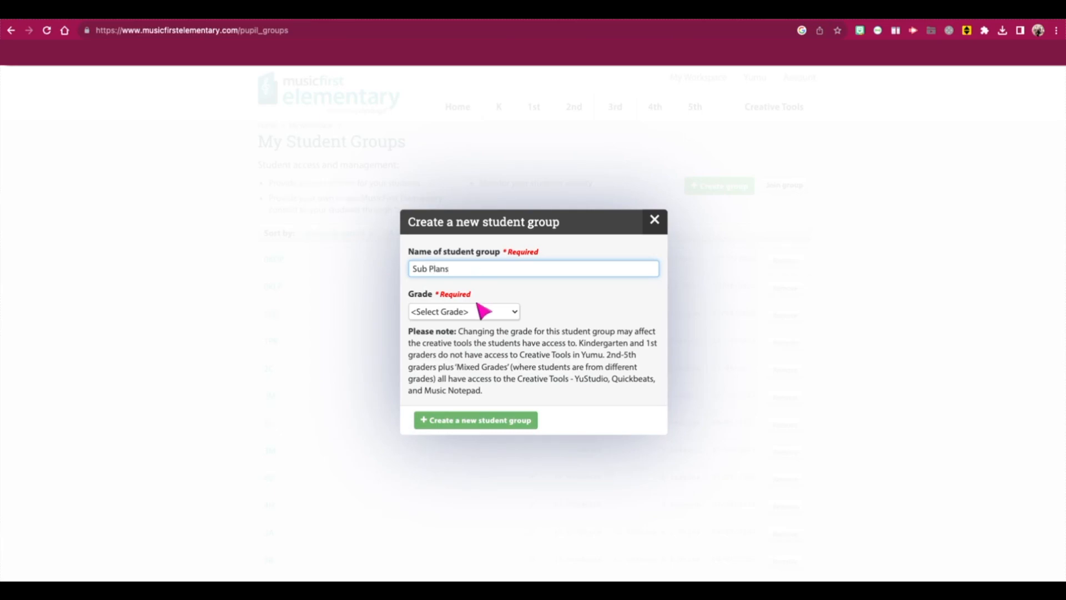
{"action": "left_click", "coordinate": [484, 311]}
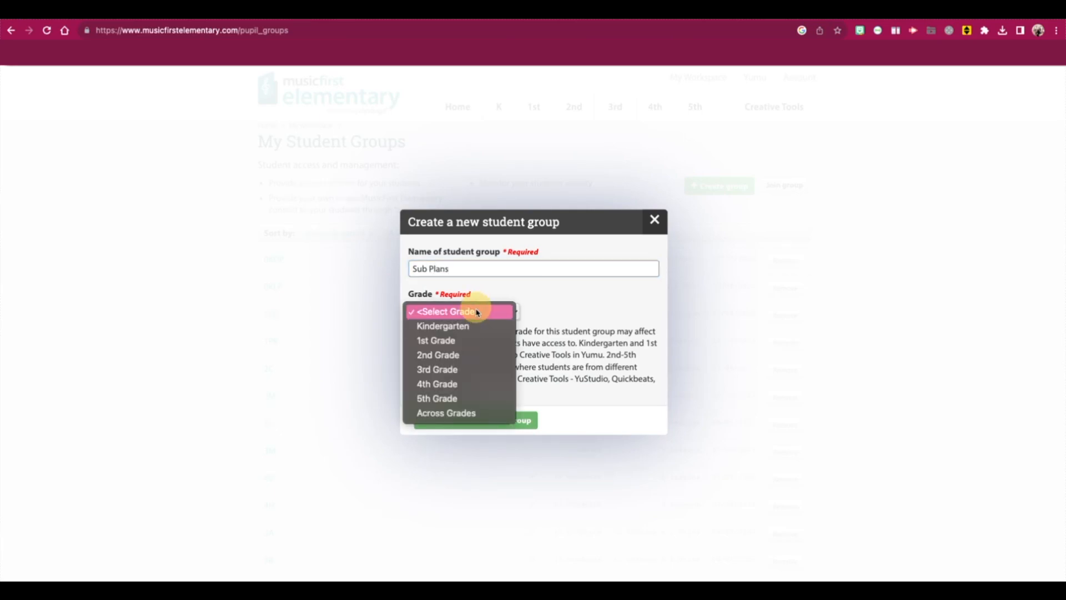
{"action": "left_click", "coordinate": [448, 412]}
{"action": "left_click", "coordinate": [450, 419]}
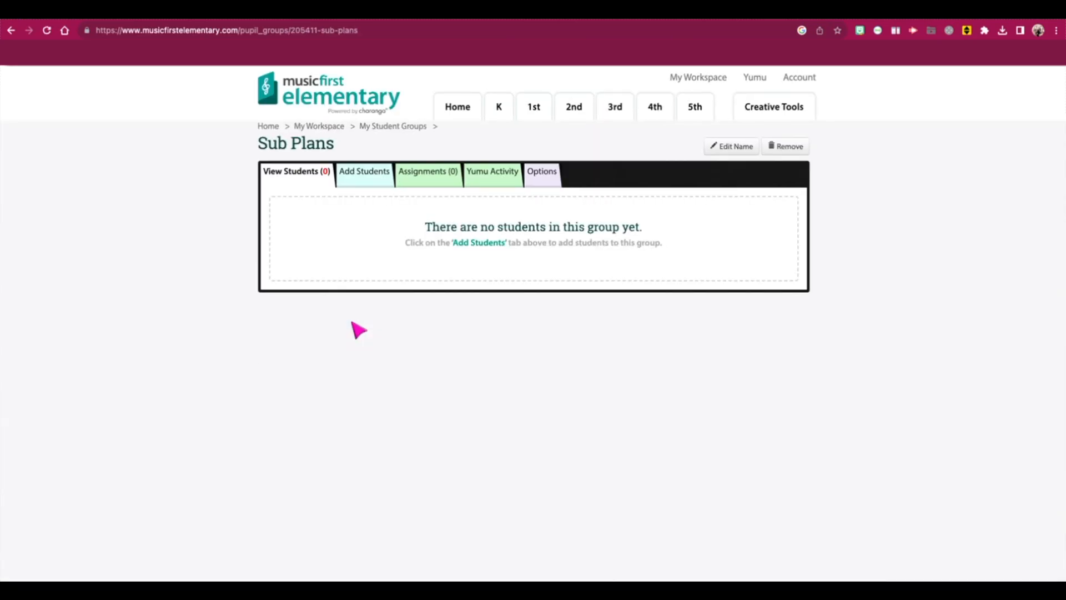
{"action": "left_click", "coordinate": [358, 173]}
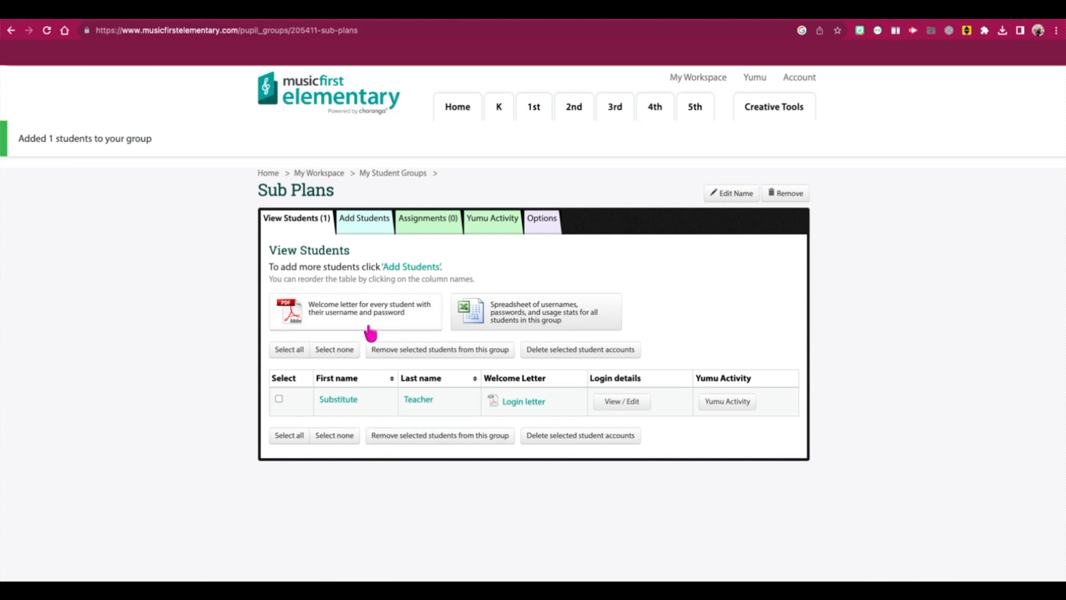
Assign the Kindergarten October Fast and Slow unit to the Sub Plans group.
{"action": "left_click", "coordinate": [425, 220]}
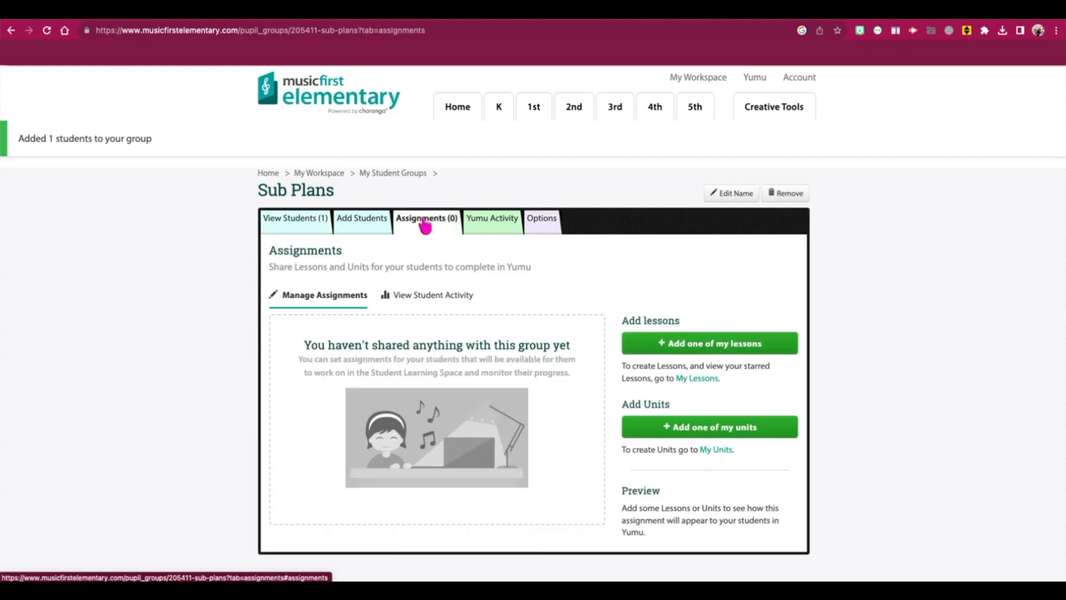
{"action": "left_click", "coordinate": [684, 435]}
{"action": "left_click", "coordinate": [464, 329]}
{"action": "left_click", "coordinate": [508, 452]}
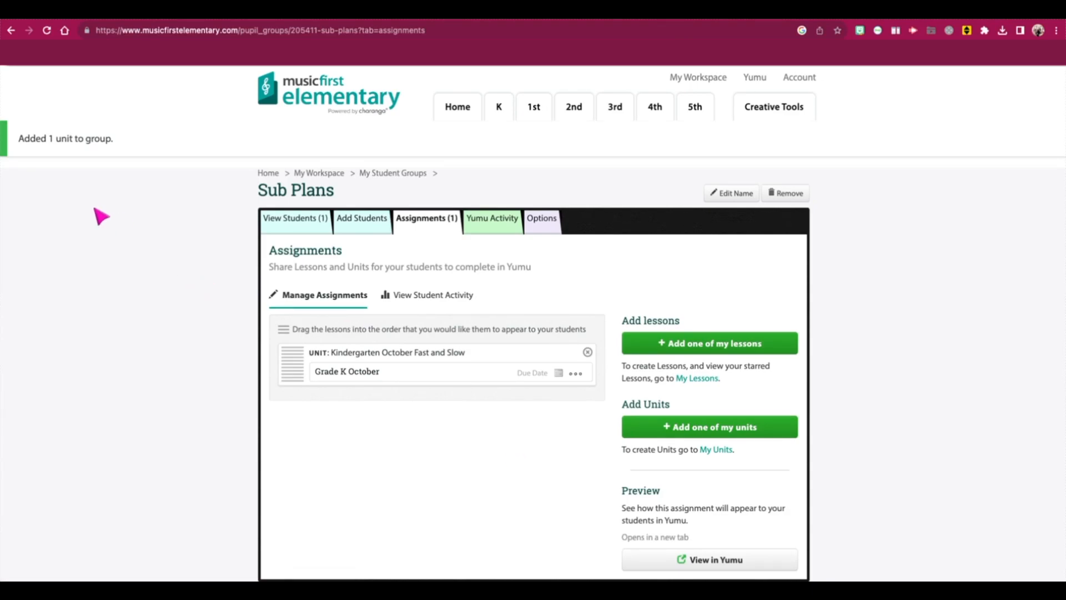
Log in to Yumu with the student username and password and open the Grade K October assignment for Sub Plans.
{"action": "left_click", "coordinate": [371, 432]}
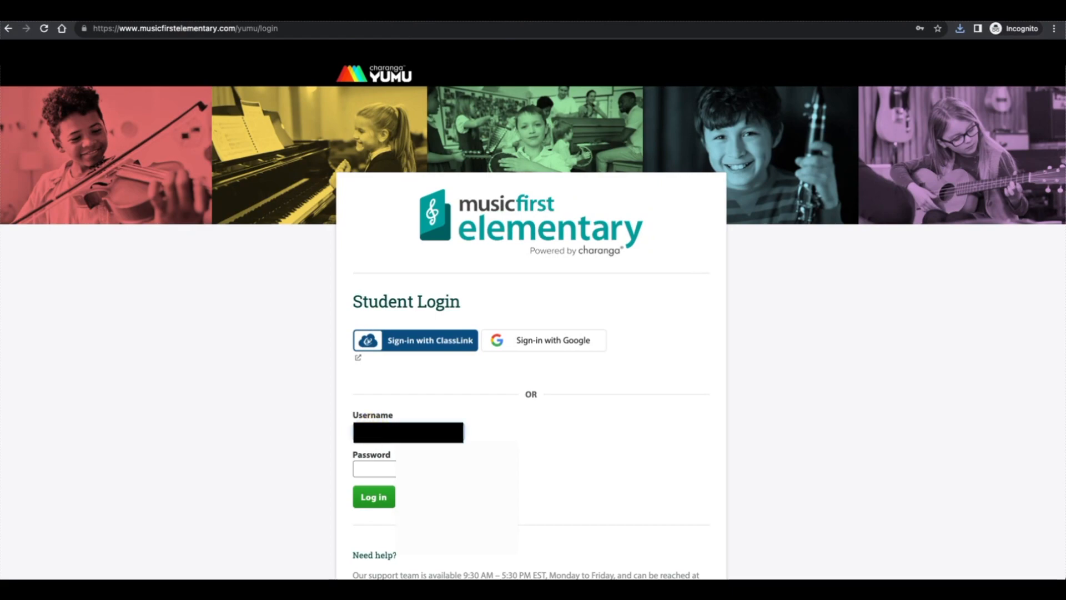
{"action": "left_click", "coordinate": [368, 470]}
{"action": "type", "text": "•••••"}
{"action": "left_click", "coordinate": [368, 497]}
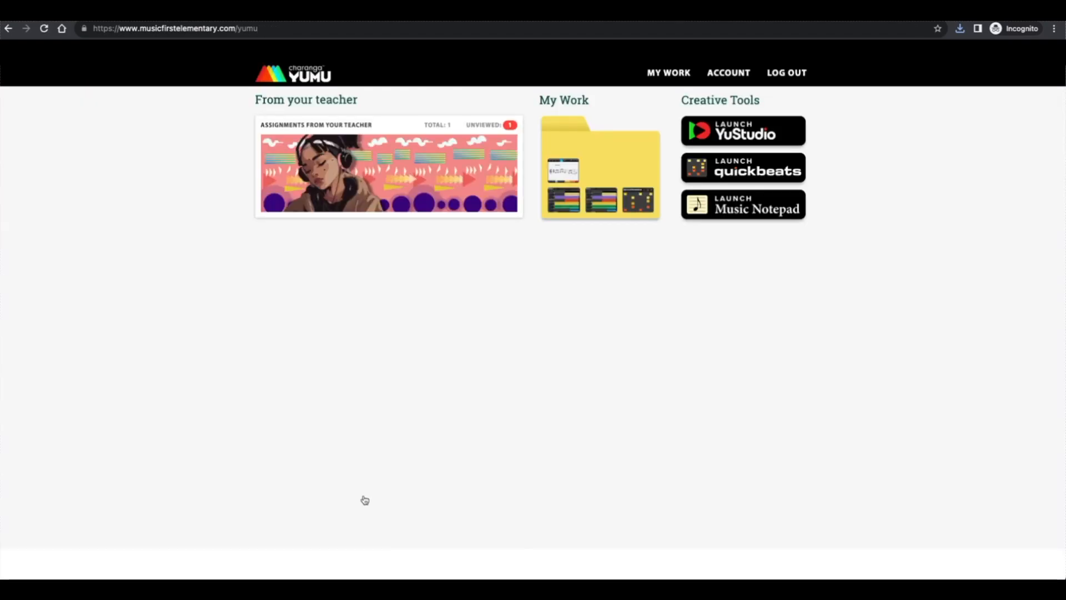
{"action": "left_click", "coordinate": [353, 127]}
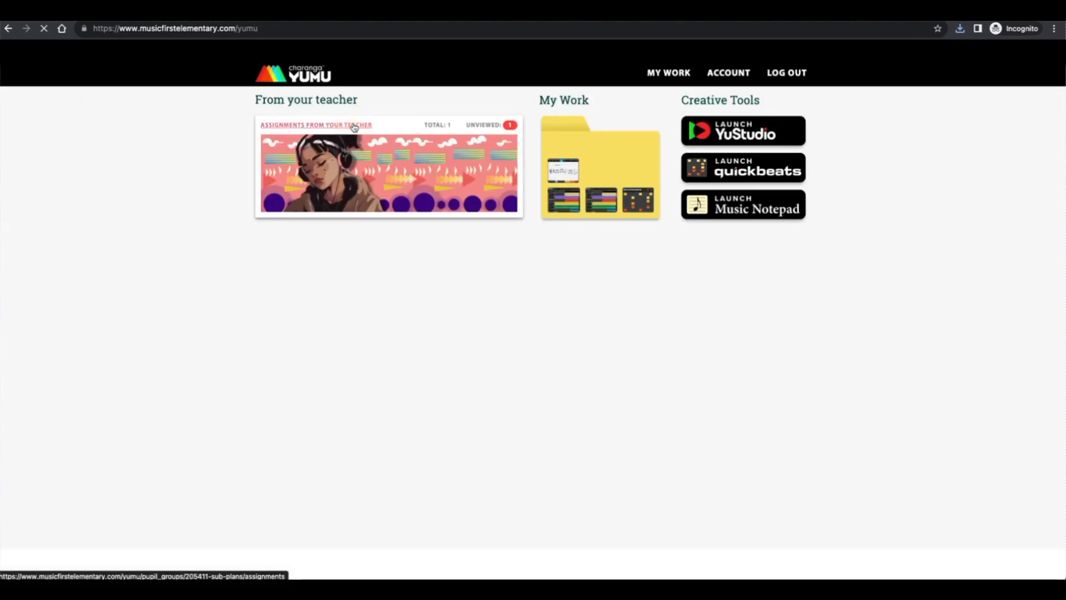
{"action": "left_click", "coordinate": [314, 218]}
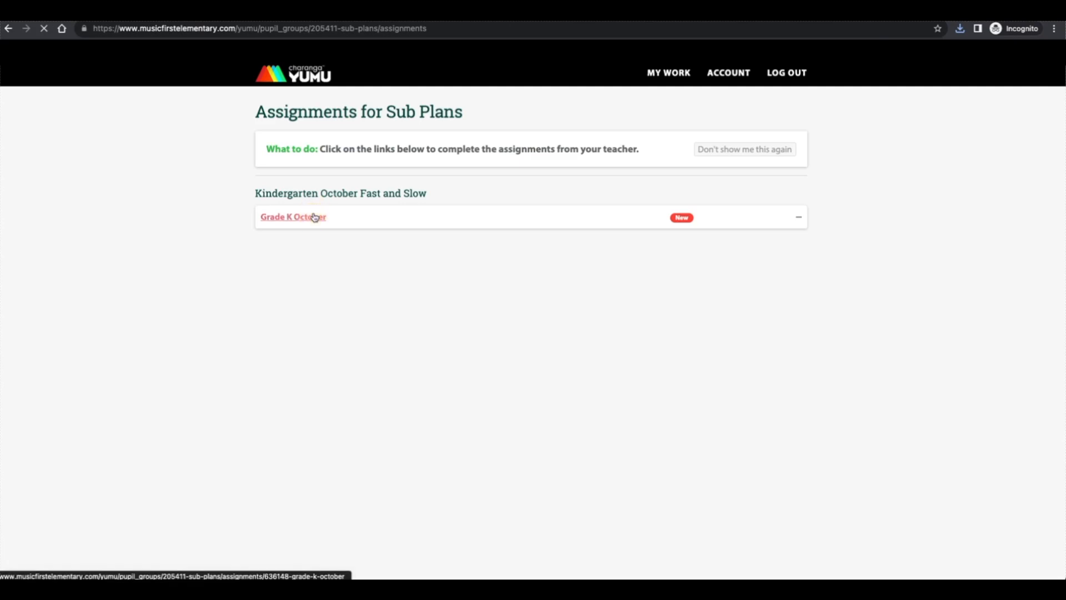